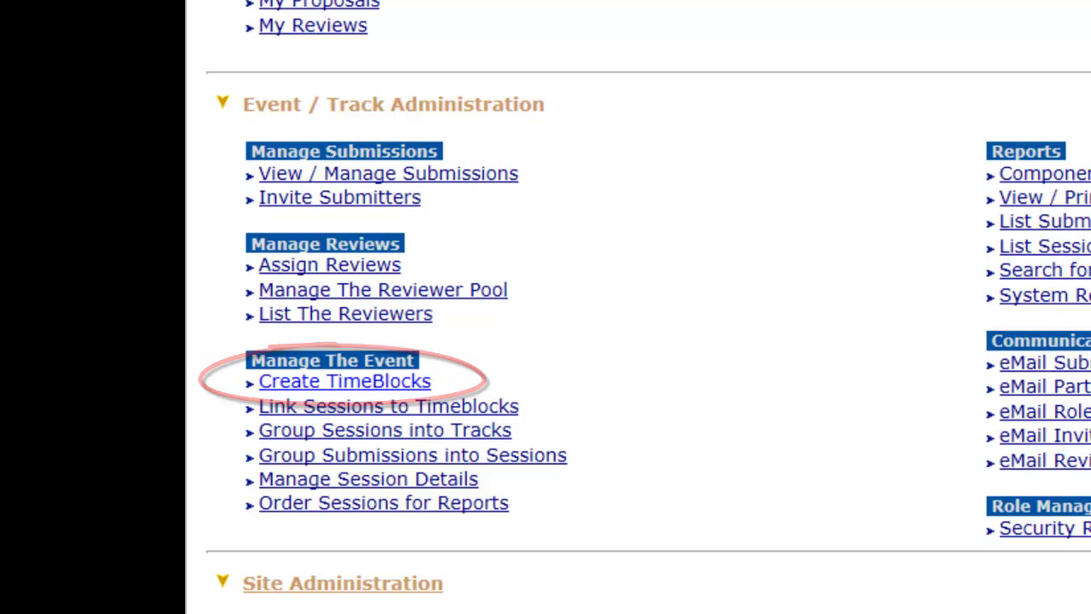
Open the timeblock creation page and select the event Annual Conference Of Professionals 2014
{"action": "left_click", "coordinate": [345, 381]}
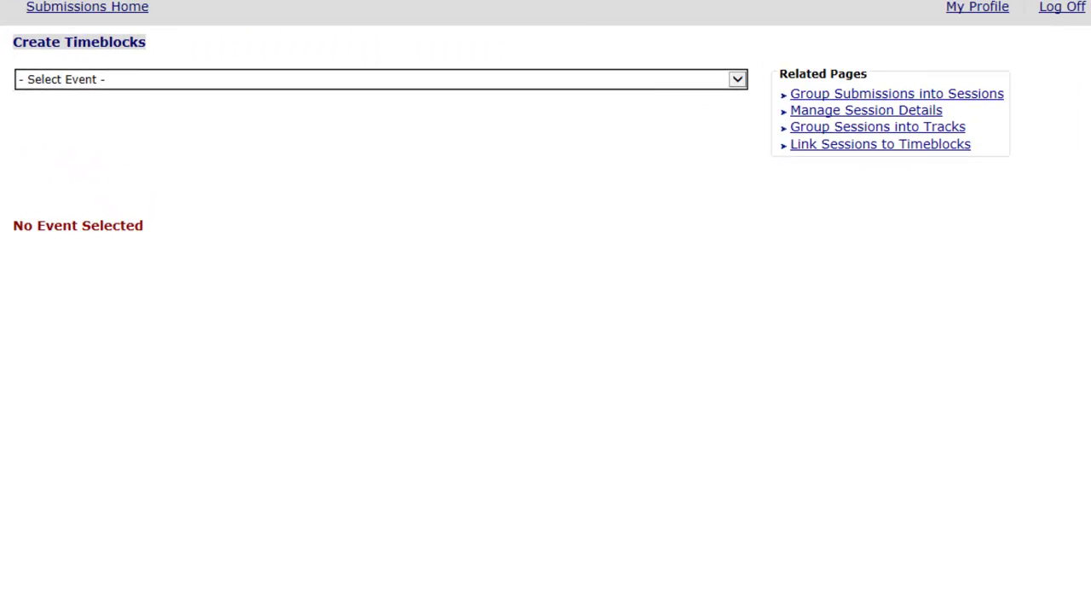
{"action": "left_click", "coordinate": [353, 81]}
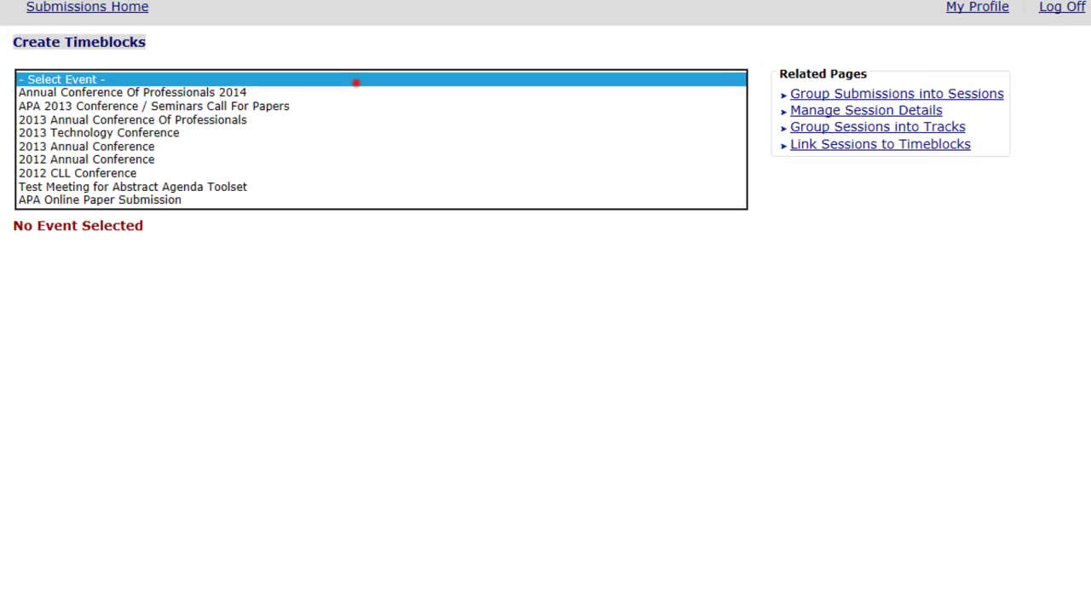
{"action": "left_click", "coordinate": [225, 92]}
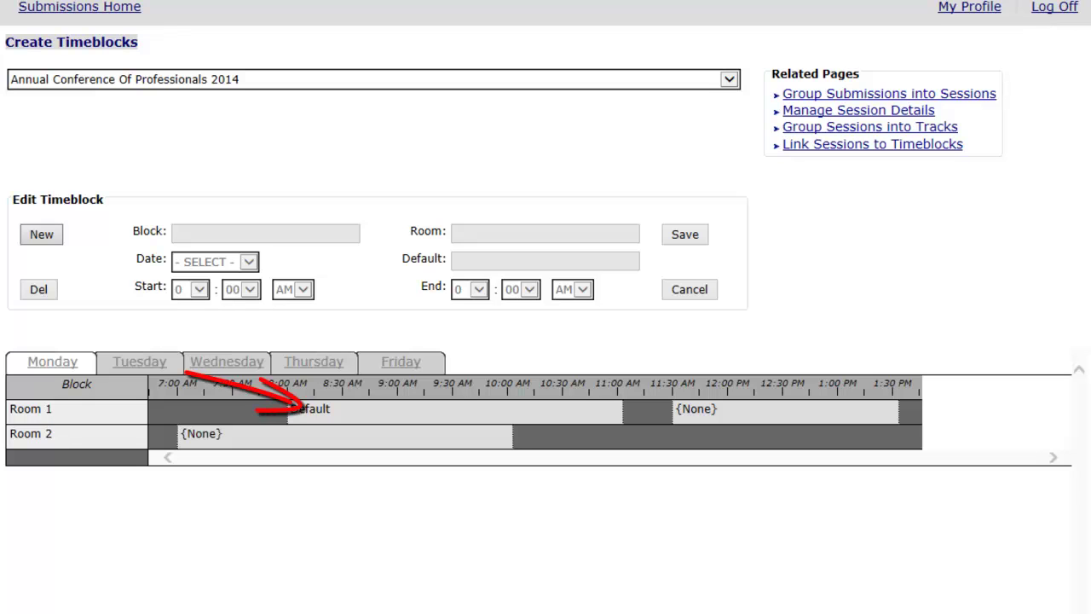
Examine the details of Monday's existing Room 1 and Room 2 timeblocks, including their default titles, and leave without saving
{"action": "left_click", "coordinate": [345, 408]}
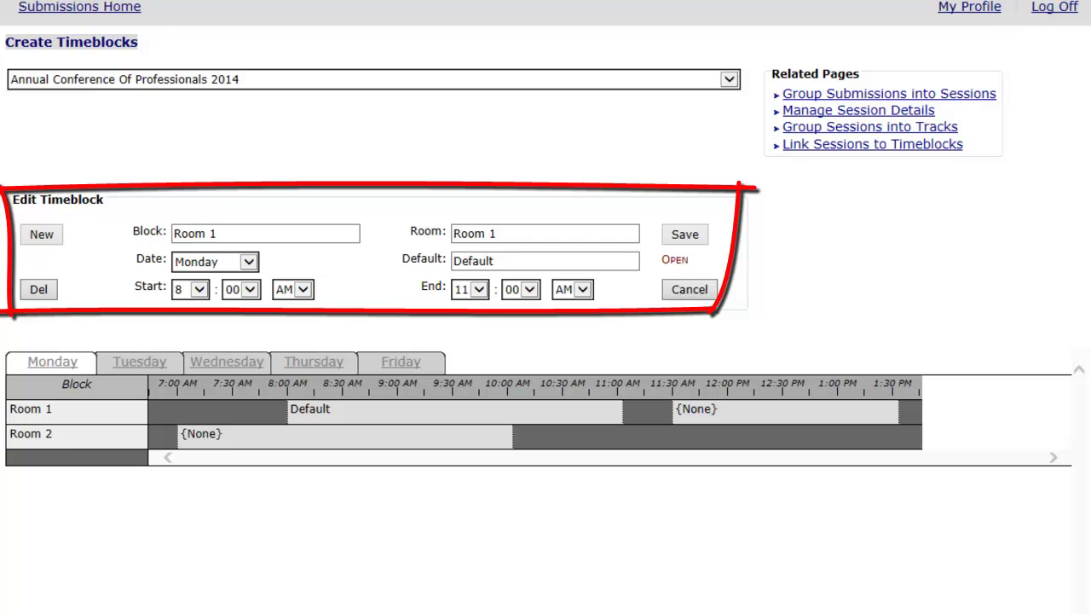
{"action": "left_click", "coordinate": [545, 261]}
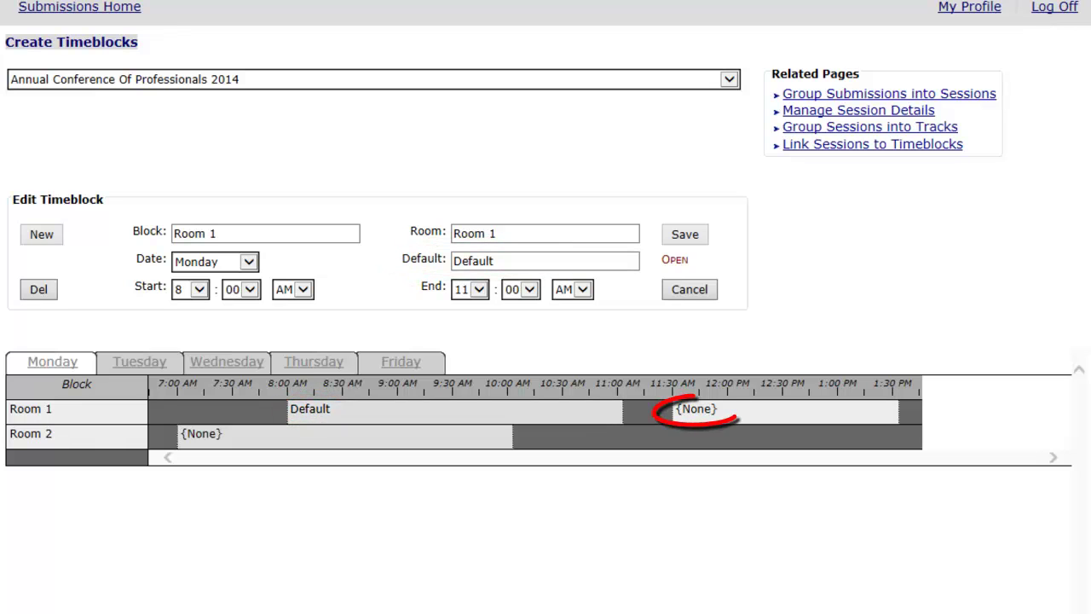
{"action": "left_click", "coordinate": [706, 413]}
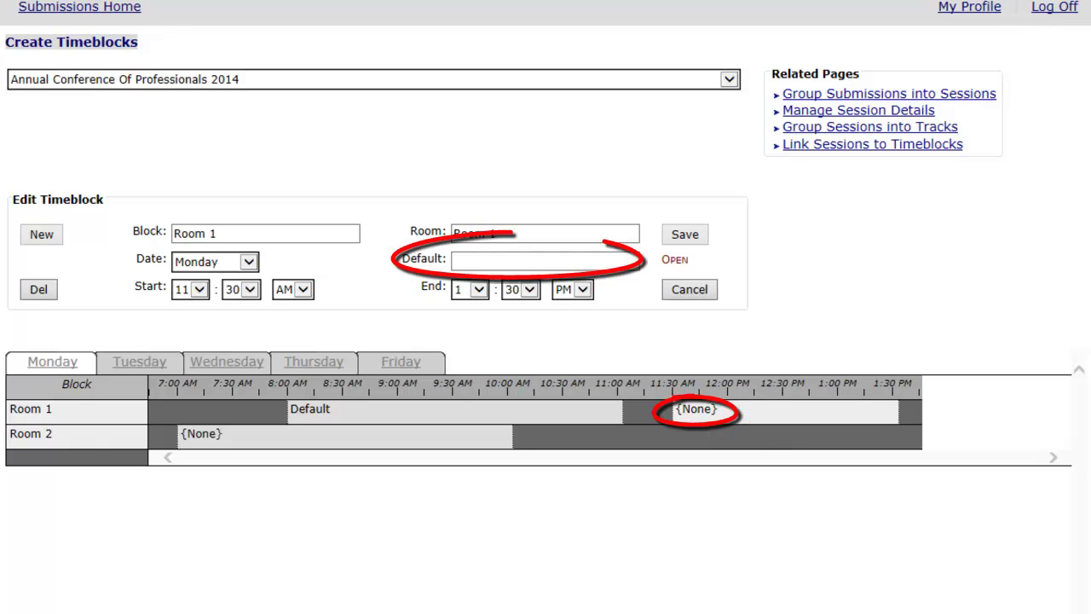
{"action": "left_click", "coordinate": [546, 260]}
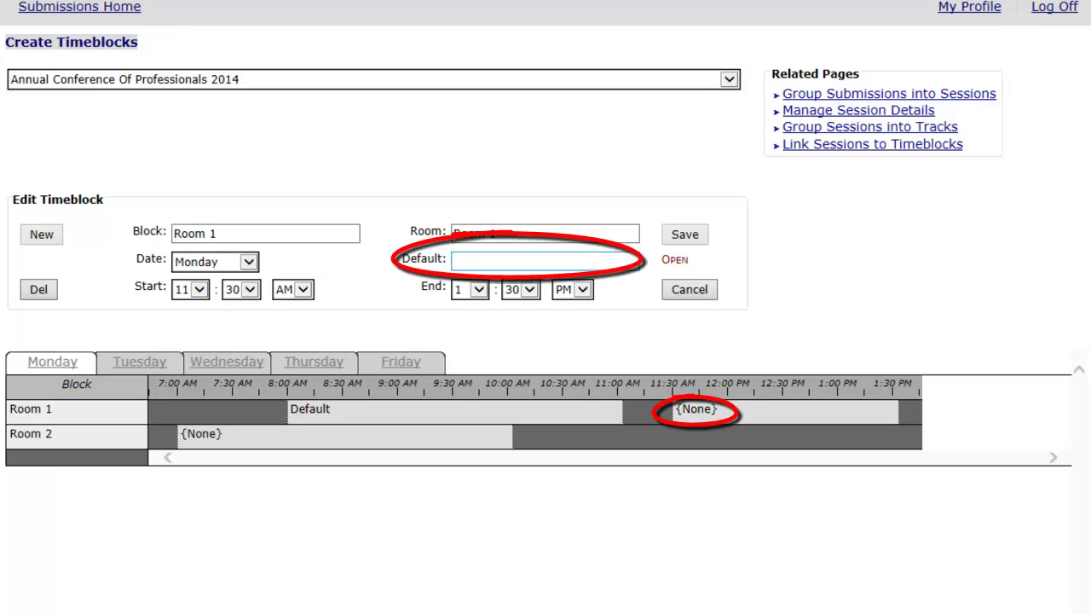
{"action": "left_click", "coordinate": [716, 416]}
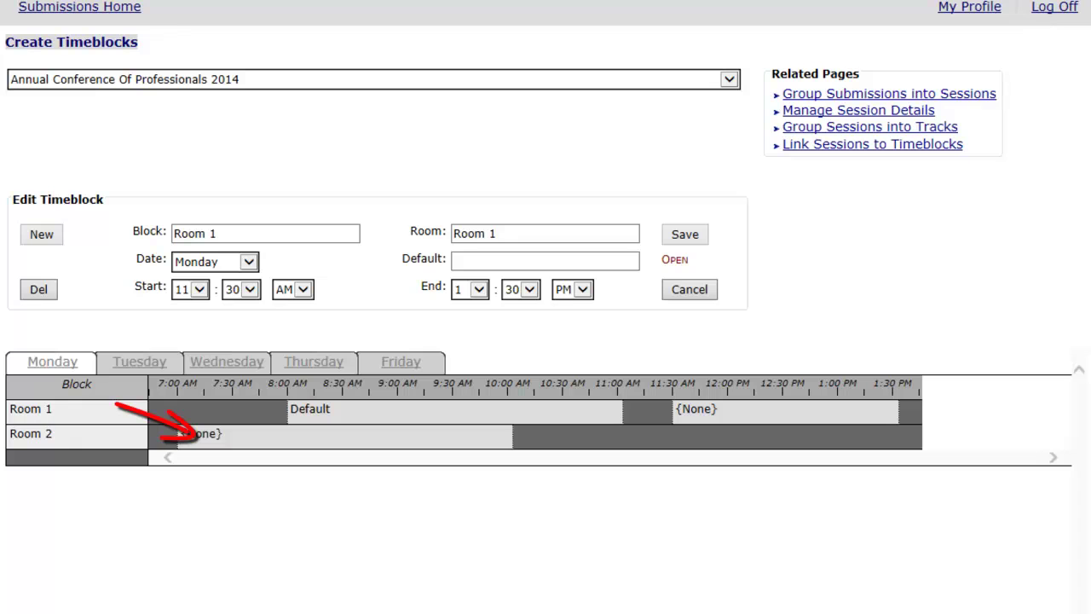
{"action": "left_click", "coordinate": [227, 433]}
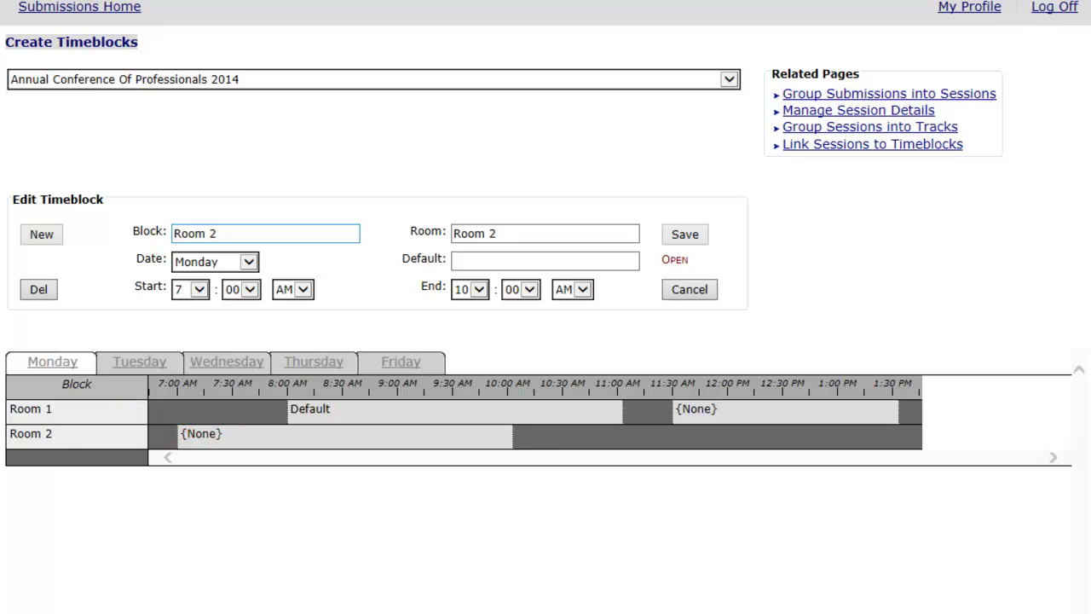
{"action": "left_click", "coordinate": [226, 233]}
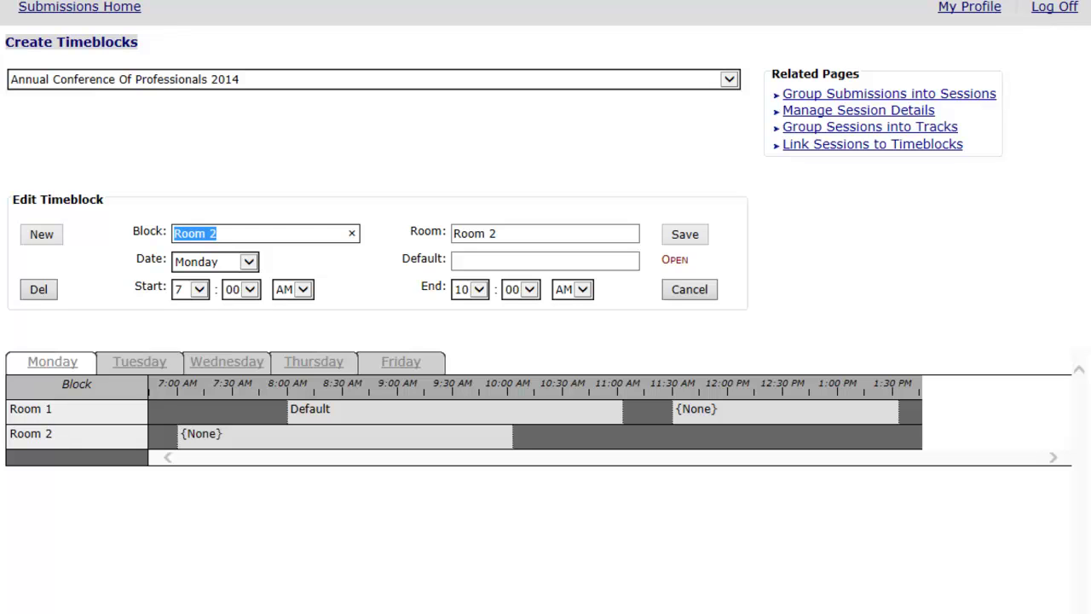
{"action": "left_click", "coordinate": [689, 289]}
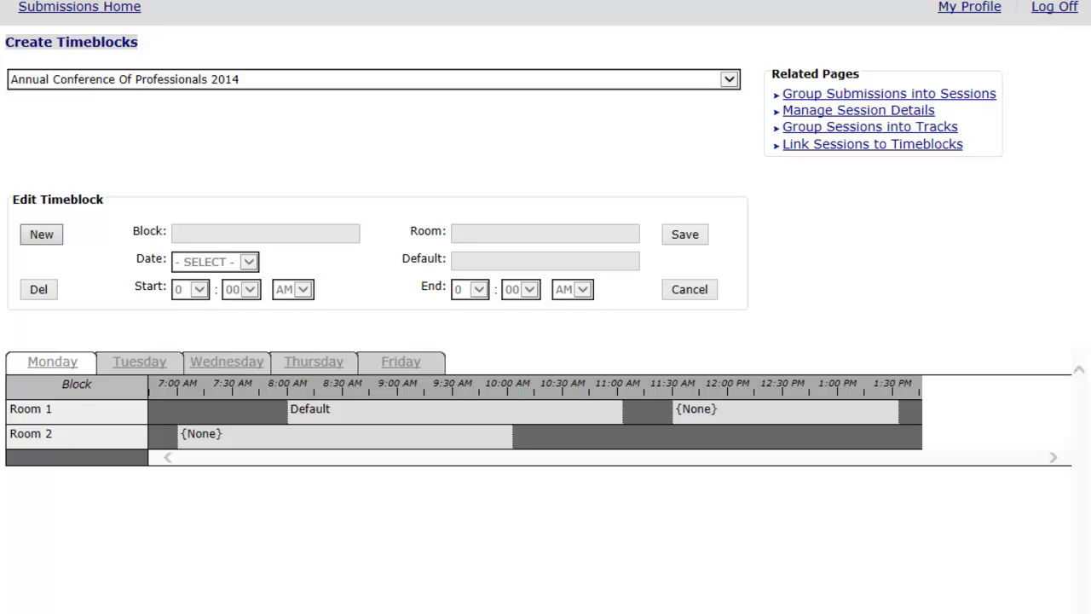
Start a new Monday timeblock with Room 2 as both its block name and its room
{"action": "left_click", "coordinate": [41, 234]}
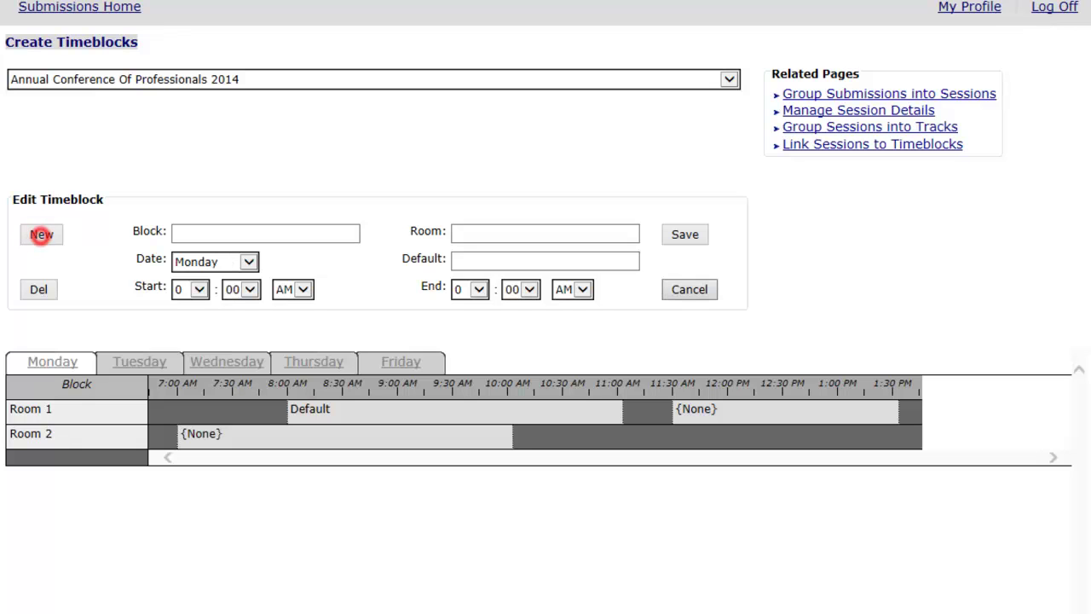
{"action": "left_click", "coordinate": [178, 230]}
{"action": "type", "text": "Room 2"}
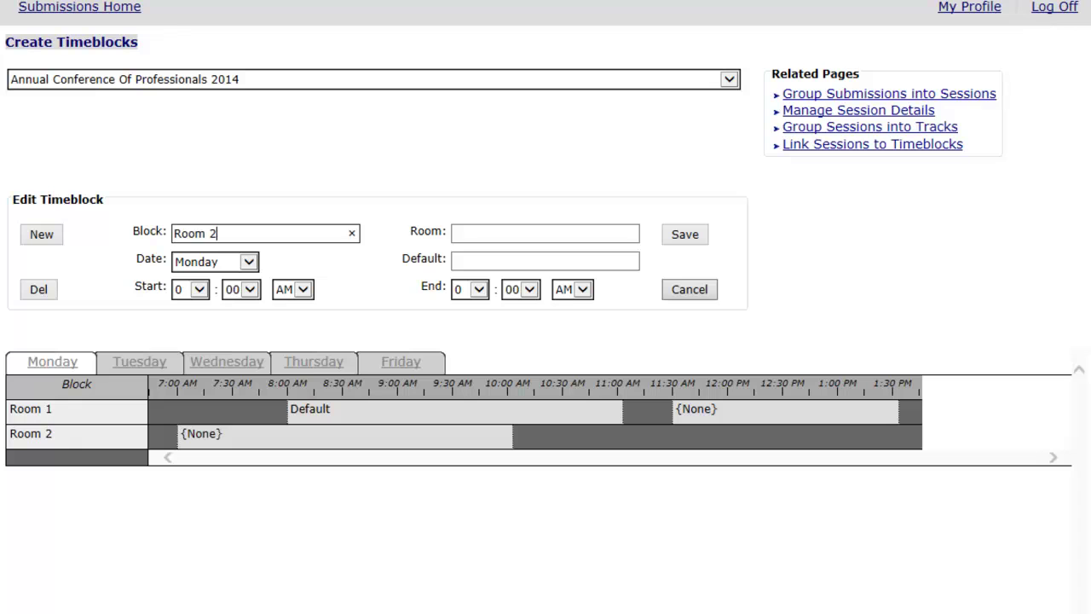
{"action": "left_click", "coordinate": [484, 240]}
{"action": "type", "text": "Room 2"}
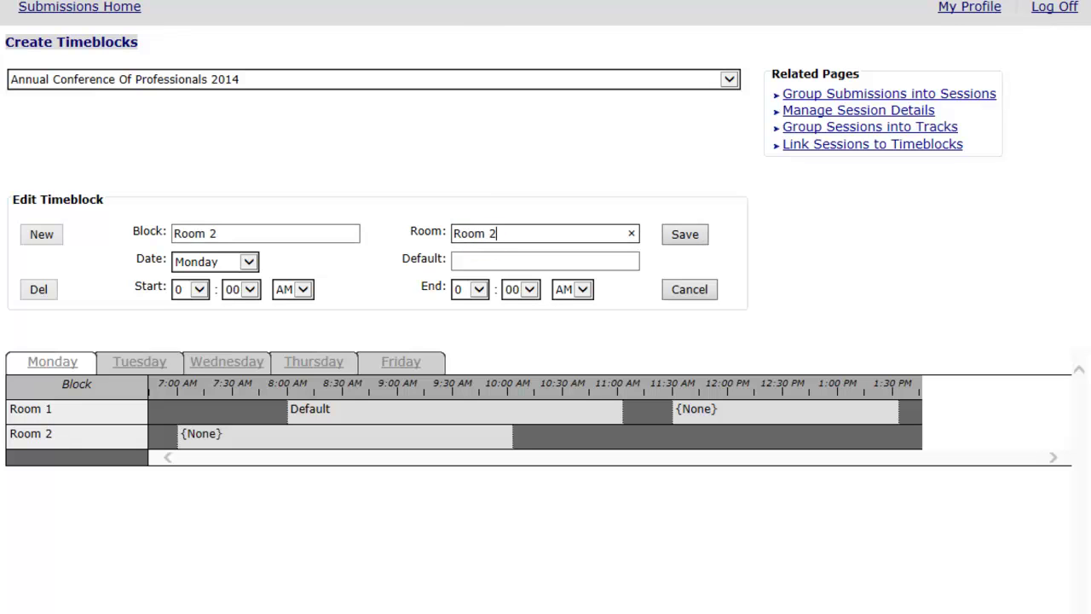
Set the new Room 2 timeblock to run from 10:00 AM to 12:00 PM and save it
{"action": "left_click", "coordinate": [199, 289]}
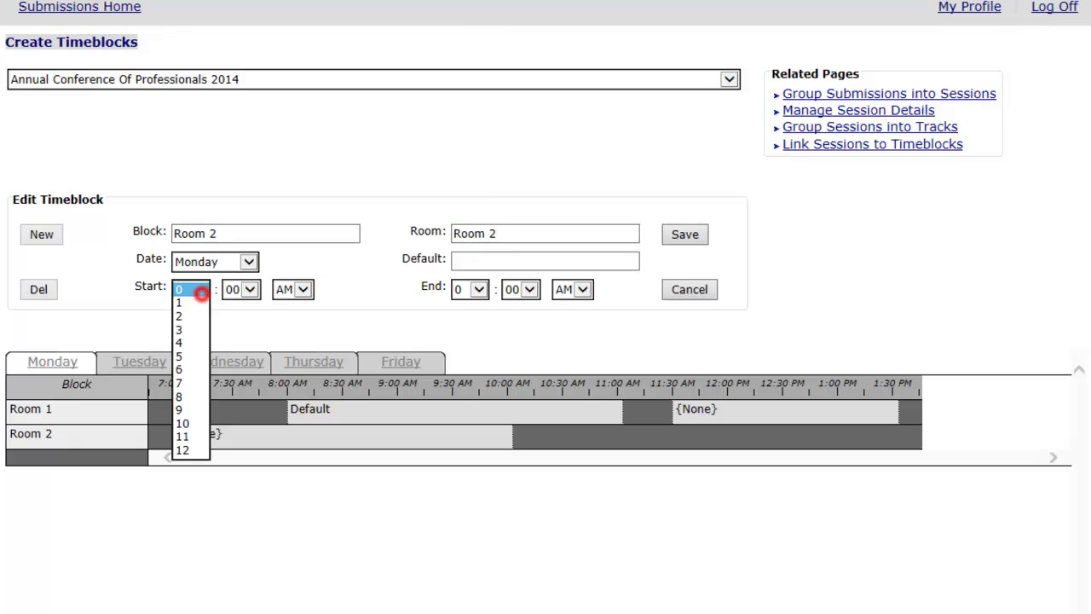
{"action": "left_click", "coordinate": [183, 423]}
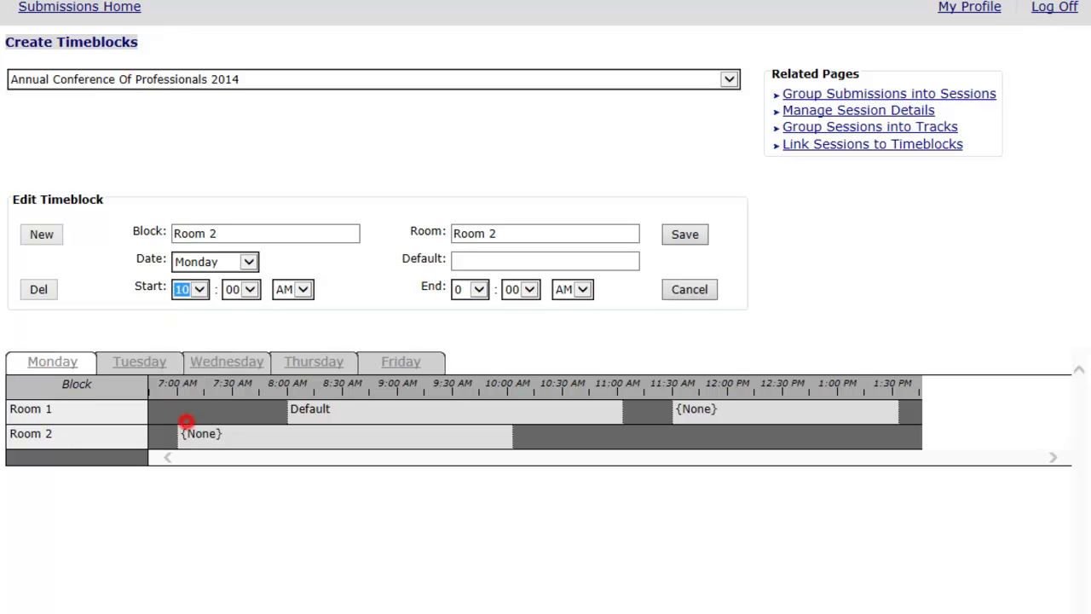
{"action": "left_click", "coordinate": [480, 289]}
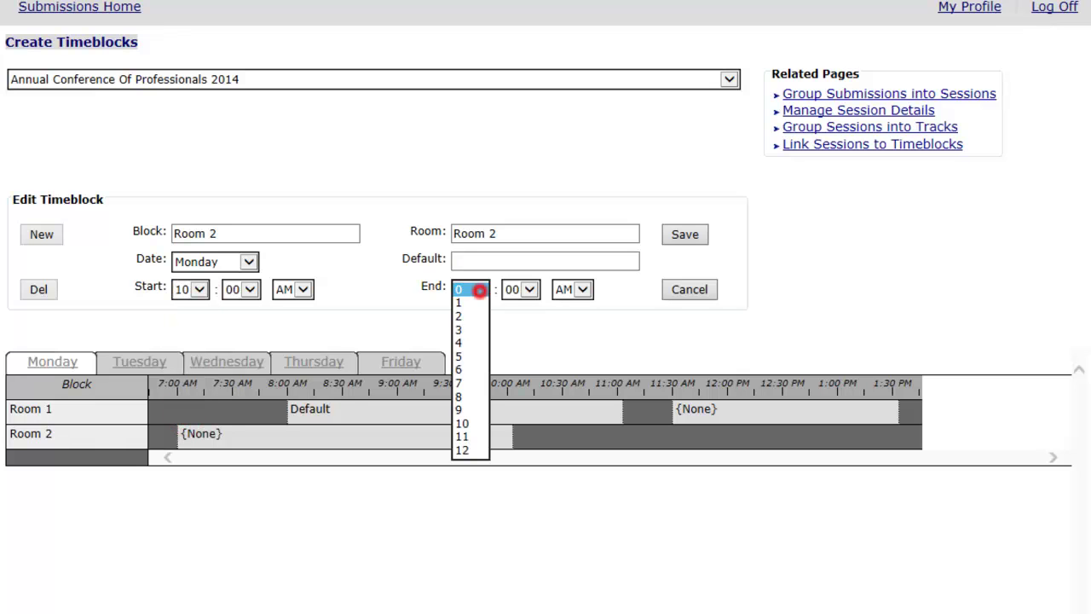
{"action": "left_click", "coordinate": [462, 449]}
{"action": "left_click", "coordinate": [574, 289]}
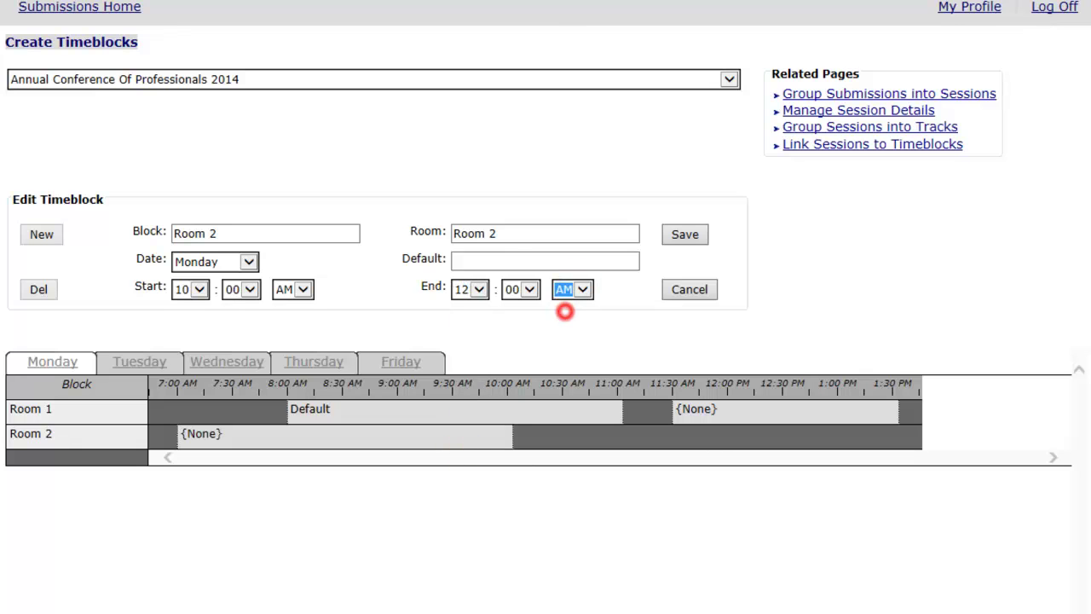
{"action": "left_click", "coordinate": [567, 302]}
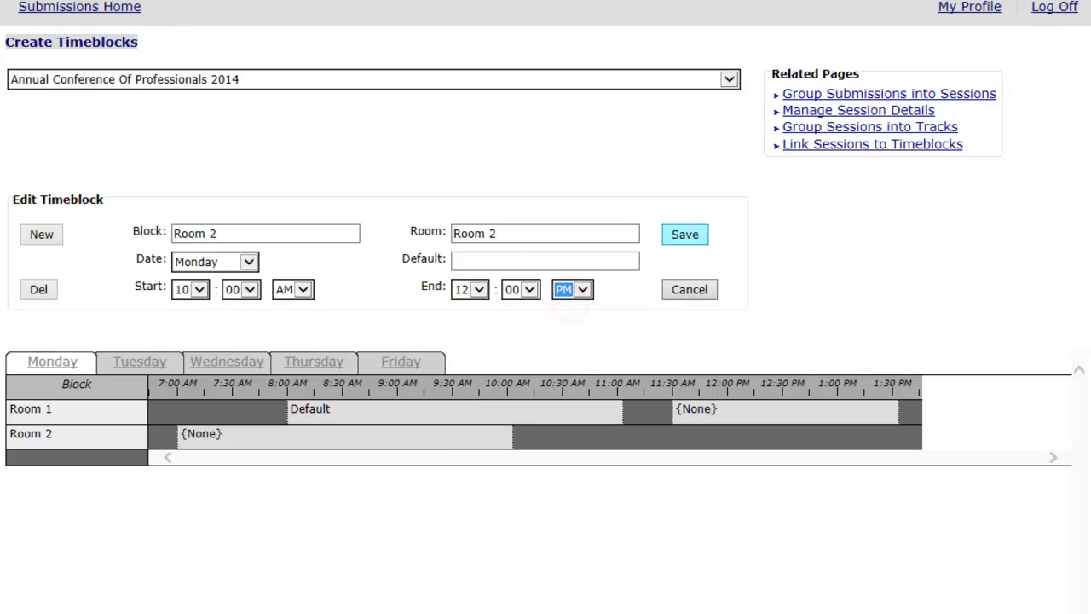
{"action": "left_click", "coordinate": [684, 234]}
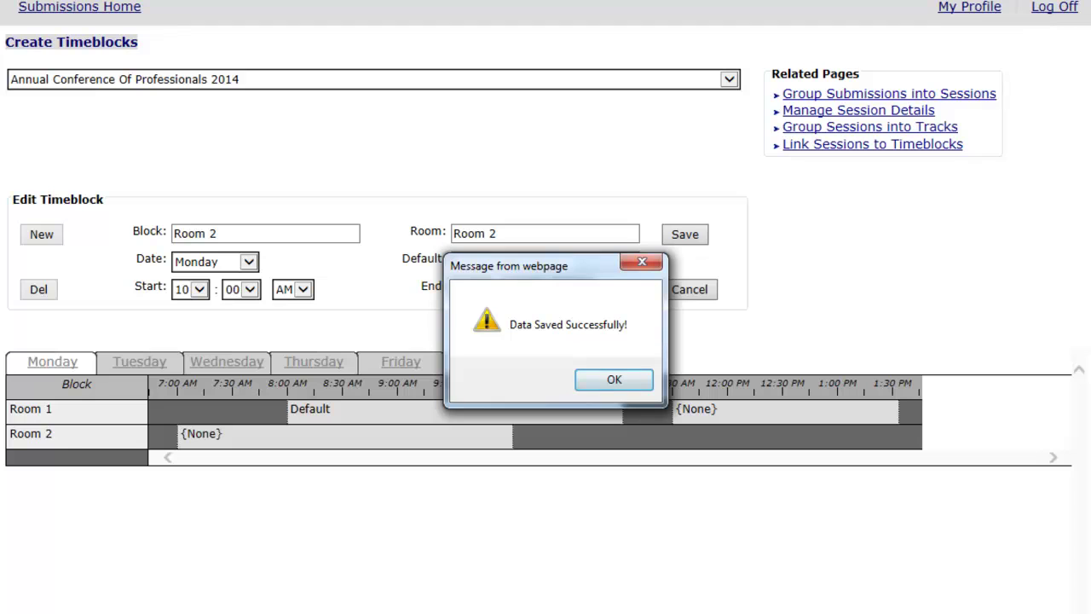
{"action": "left_click", "coordinate": [614, 379]}
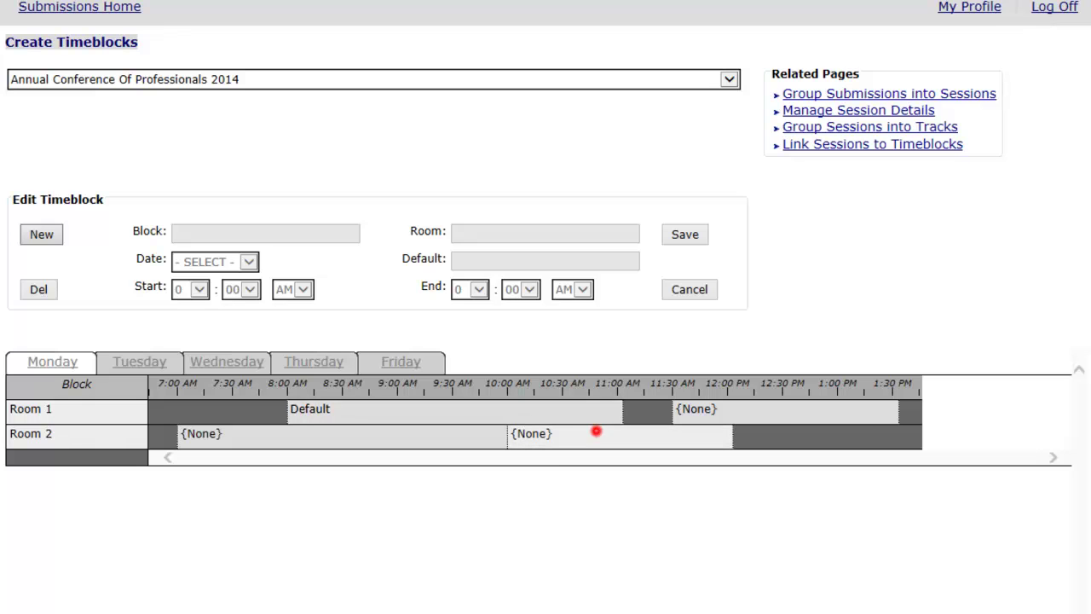
Change the start time of Monday's second Room 2 timeblock to 10:30 AM and save it
{"action": "left_click", "coordinate": [596, 431]}
{"action": "left_click", "coordinate": [247, 290]}
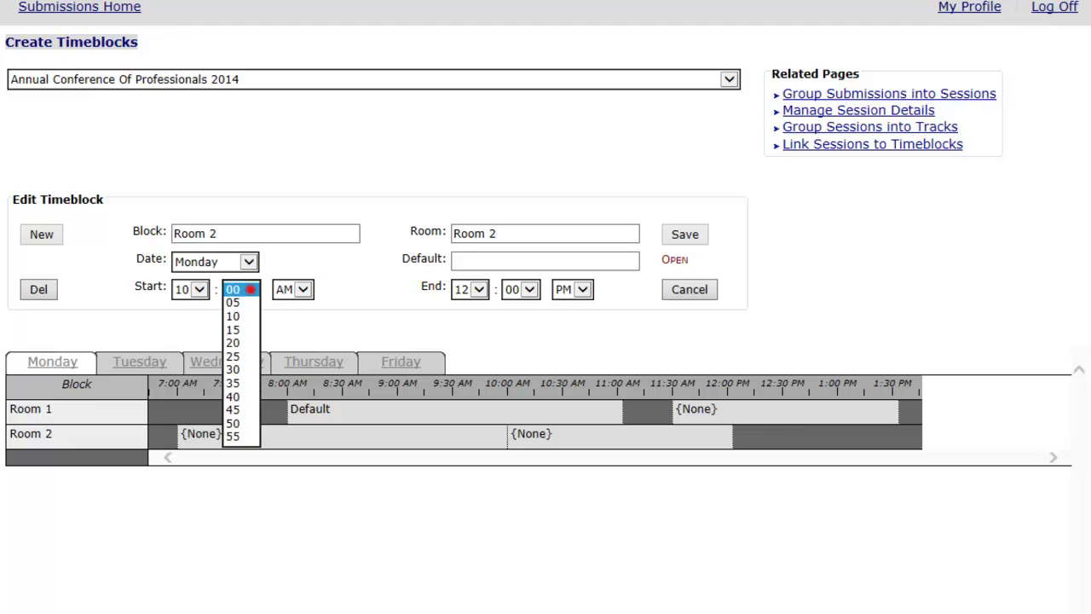
{"action": "left_click", "coordinate": [238, 364]}
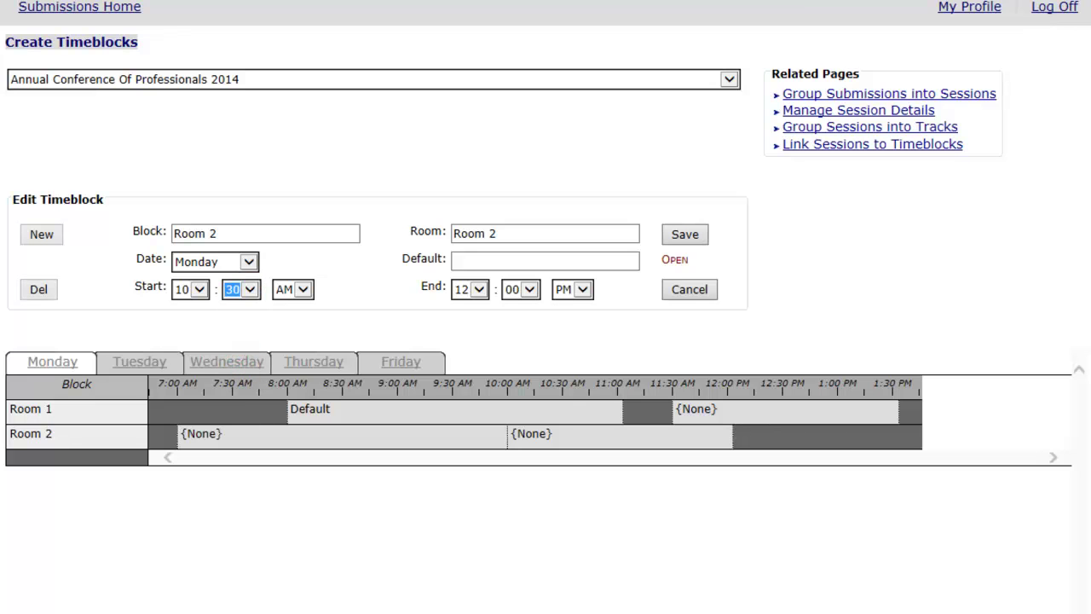
{"action": "left_click", "coordinate": [684, 234]}
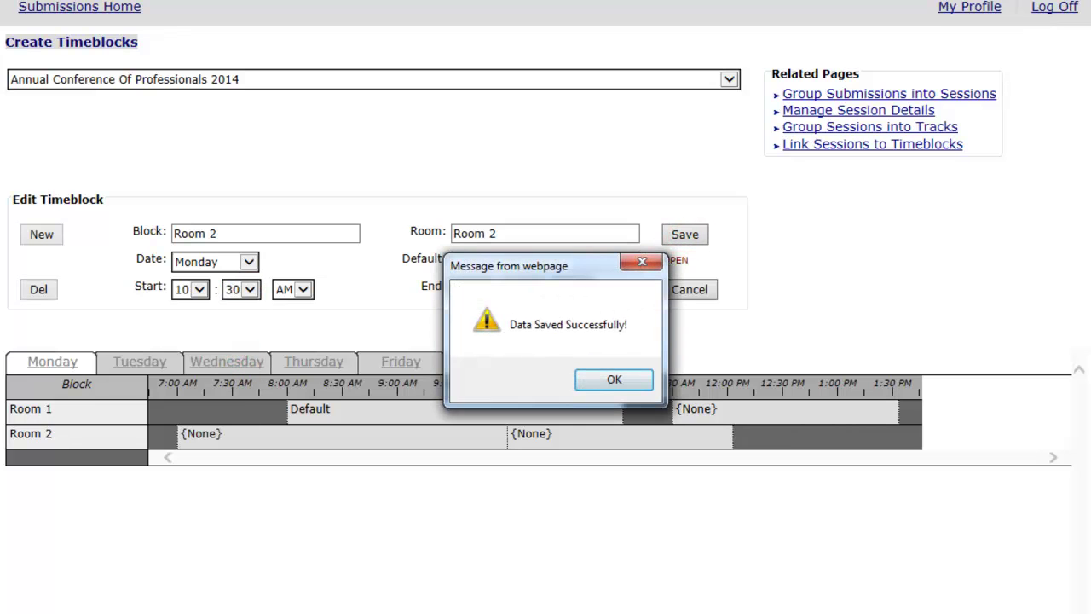
{"action": "left_click", "coordinate": [614, 380]}
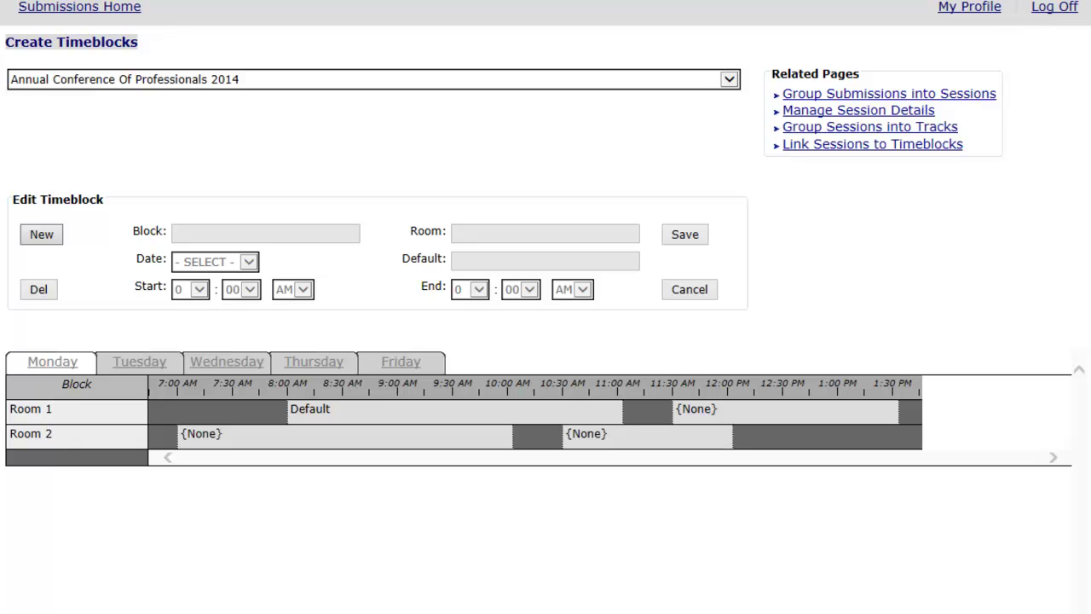
Start another new Monday timeblock with Room 3 as both its block name and its room
{"action": "left_click", "coordinate": [38, 234]}
{"action": "left_click", "coordinate": [179, 233]}
{"action": "type", "text": "Room 3"}
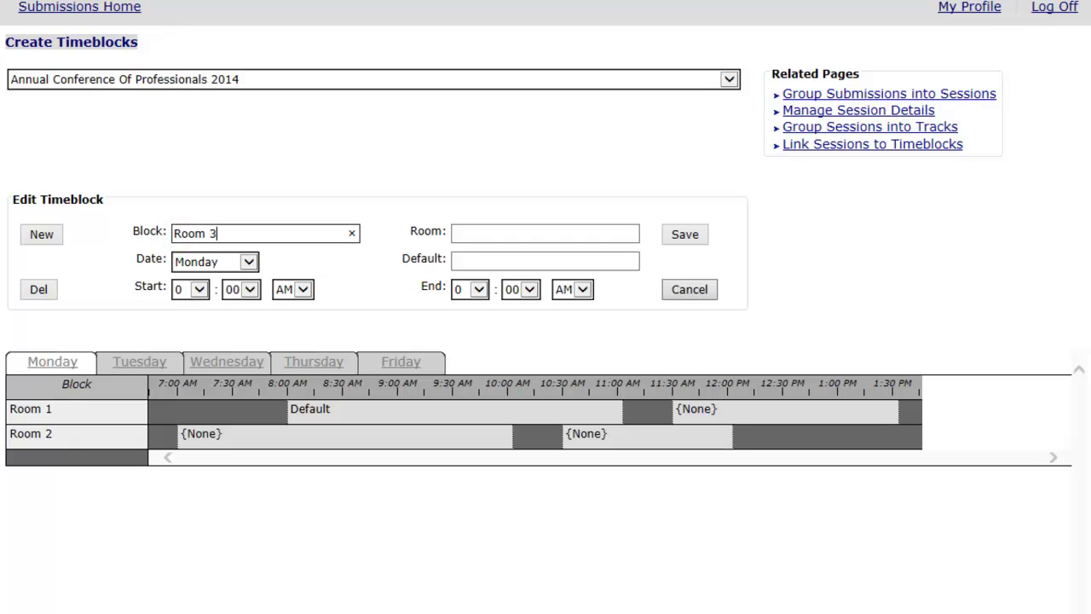
{"action": "key", "text": "ctrl+a"}
{"action": "key", "text": "ctrl+c"}
{"action": "key", "text": "Tab"}
{"action": "key", "text": "ctrl+v"}
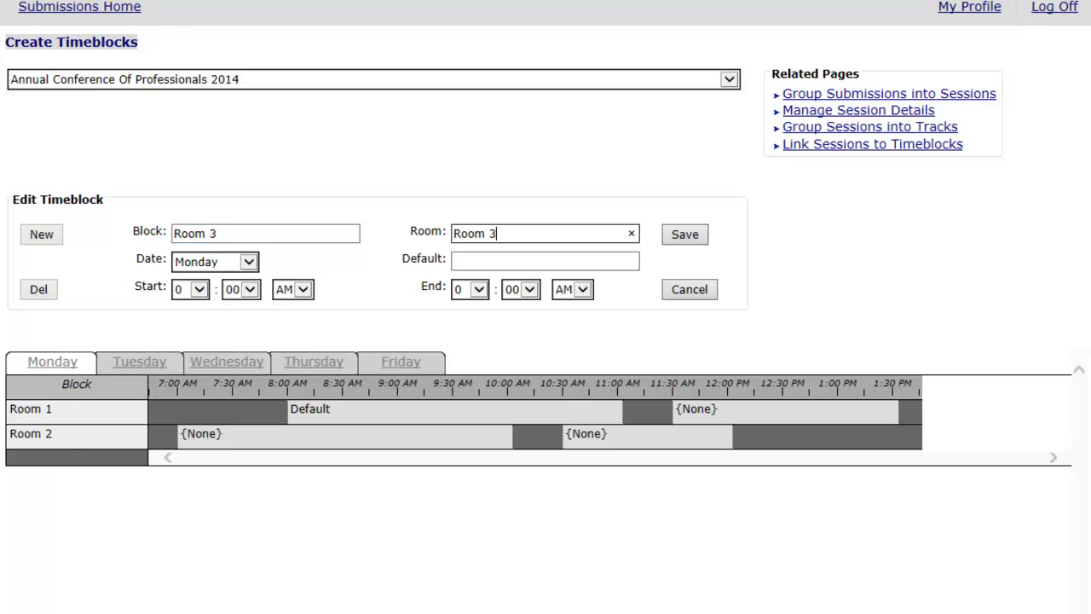
Set the Room 3 timeblock to run from 7:30 AM to 10:30 AM and save it
{"action": "left_click", "coordinate": [199, 290]}
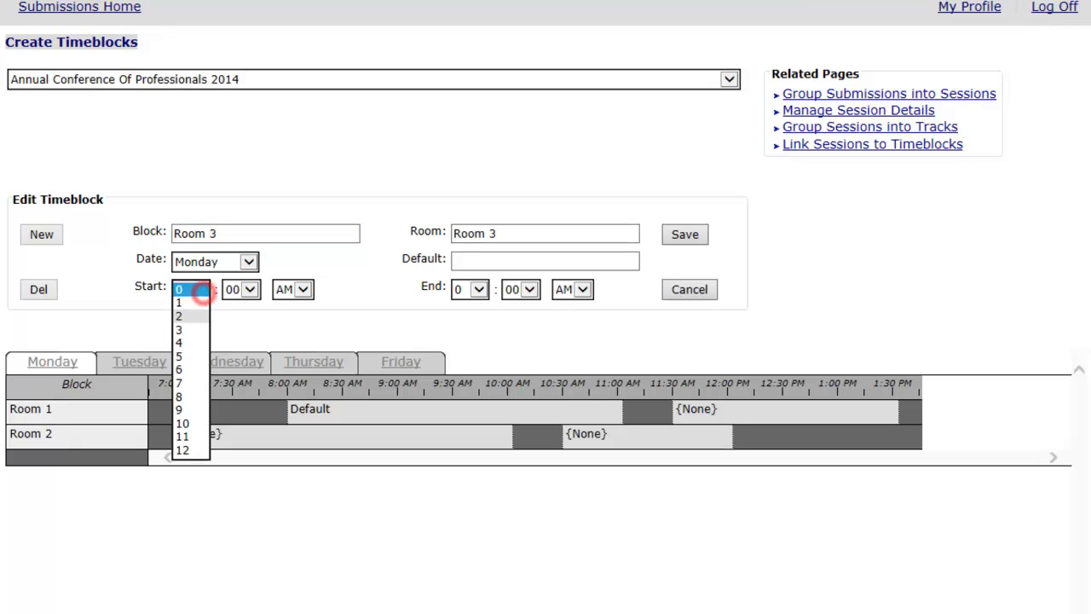
{"action": "left_click", "coordinate": [182, 383]}
{"action": "left_click", "coordinate": [248, 289]}
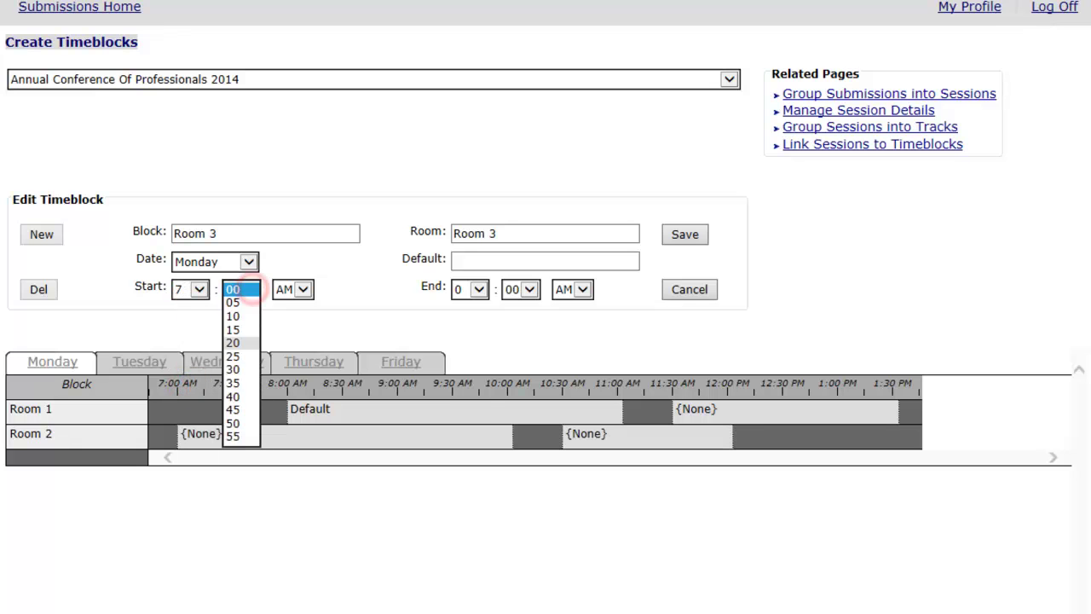
{"action": "left_click", "coordinate": [233, 369]}
{"action": "left_click", "coordinate": [480, 290]}
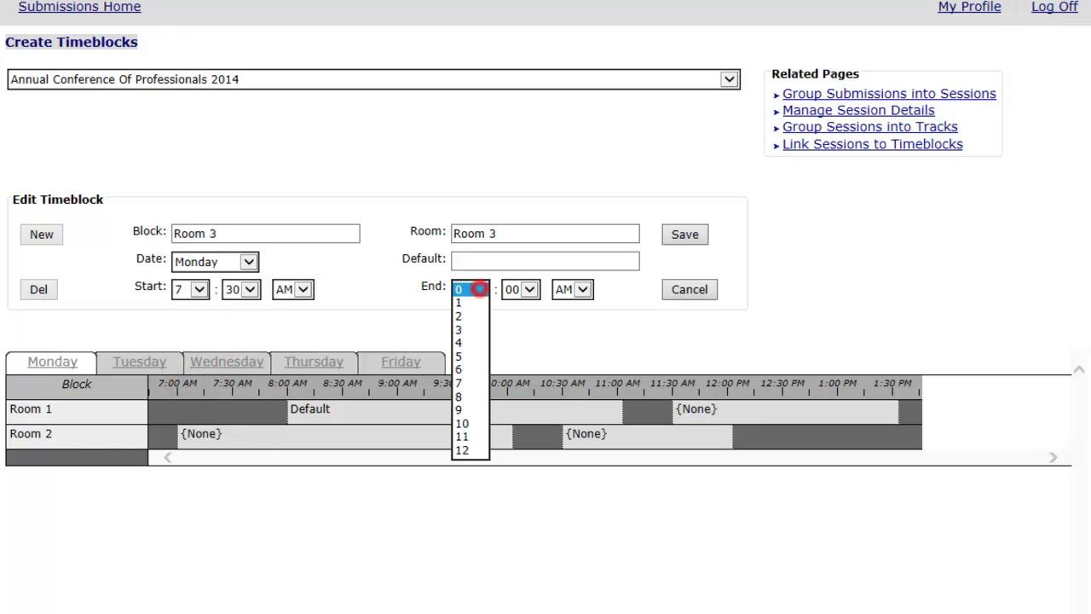
{"action": "left_click", "coordinate": [457, 422]}
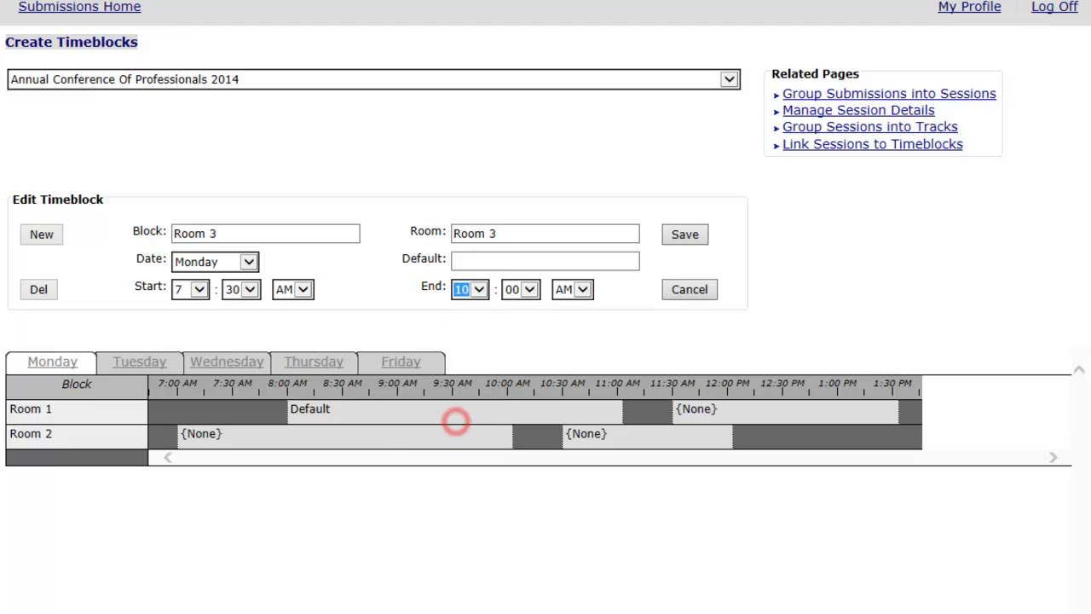
{"action": "left_click", "coordinate": [521, 290]}
{"action": "left_click", "coordinate": [514, 371]}
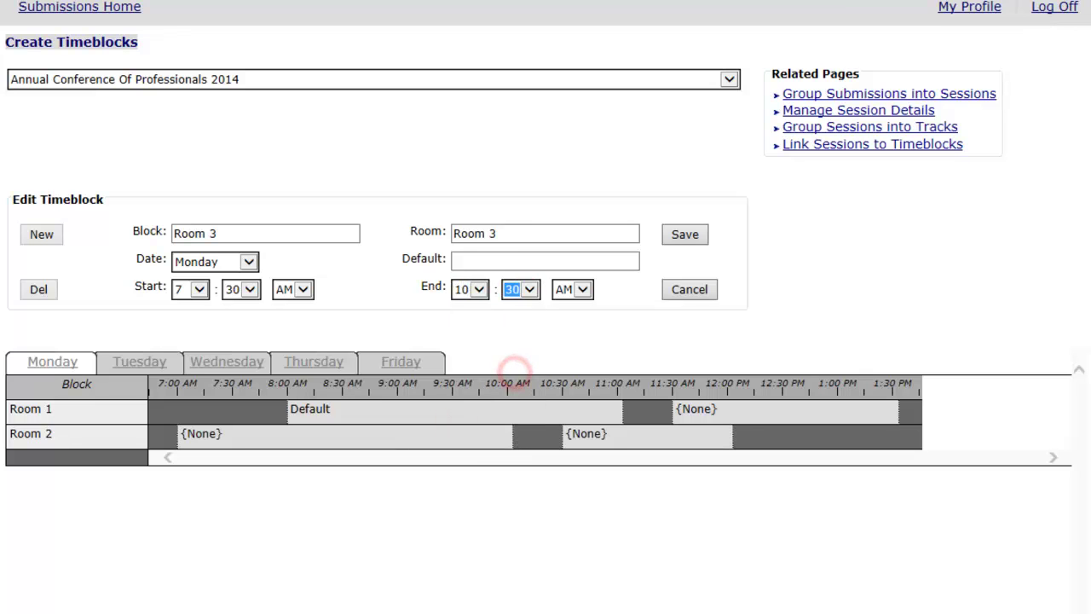
{"action": "left_click", "coordinate": [685, 234]}
{"action": "left_click", "coordinate": [614, 379]}
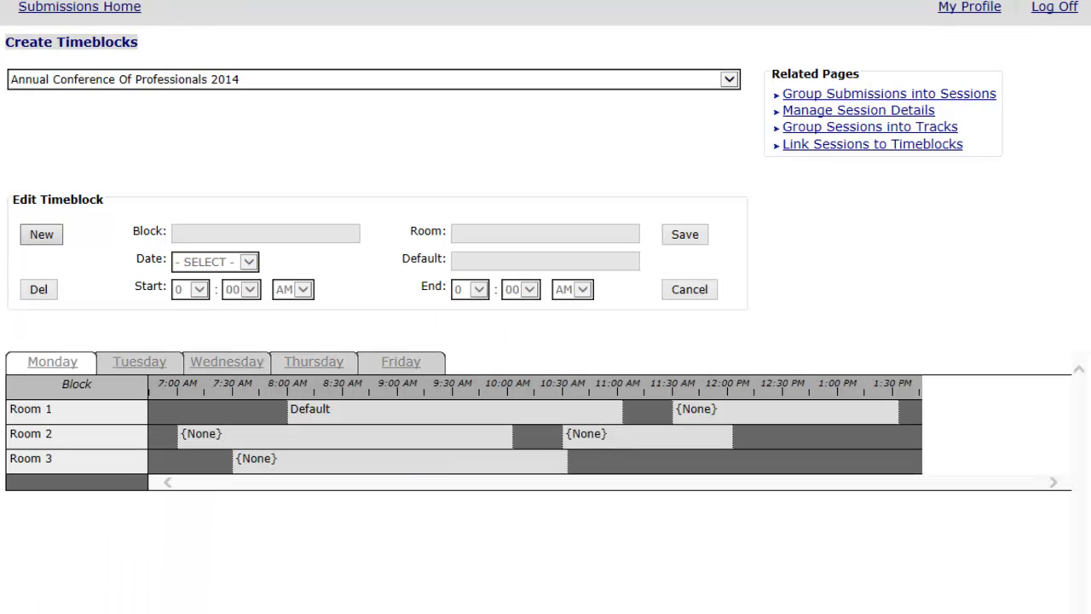
{"action": "left_click_drag", "start_coordinate": [281, 461], "coordinate": [287, 500]}
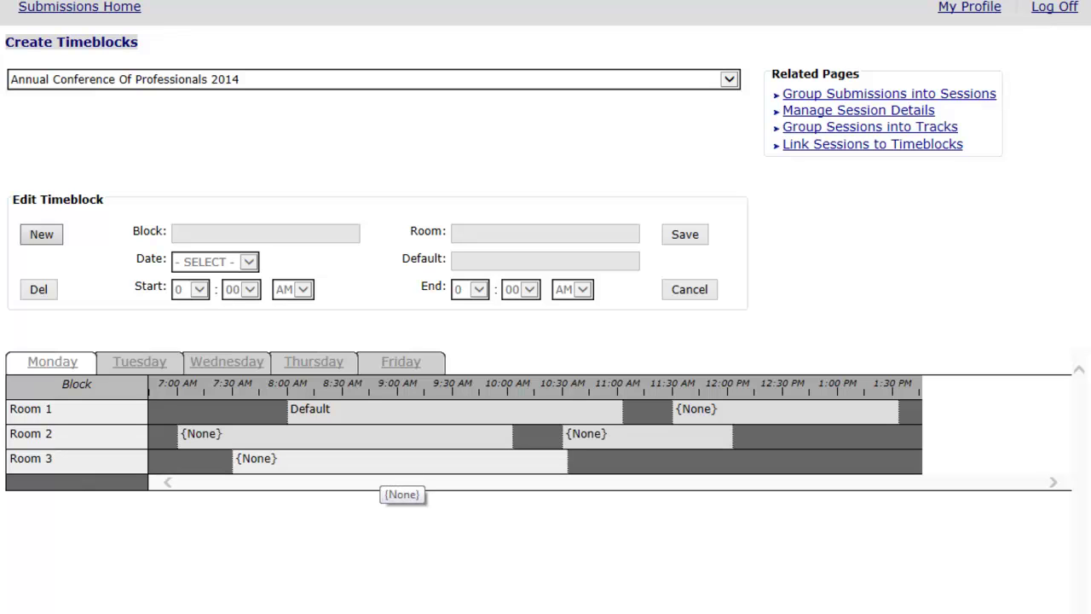
{"action": "left_click_drag", "start_coordinate": [402, 495], "coordinate": [375, 488]}
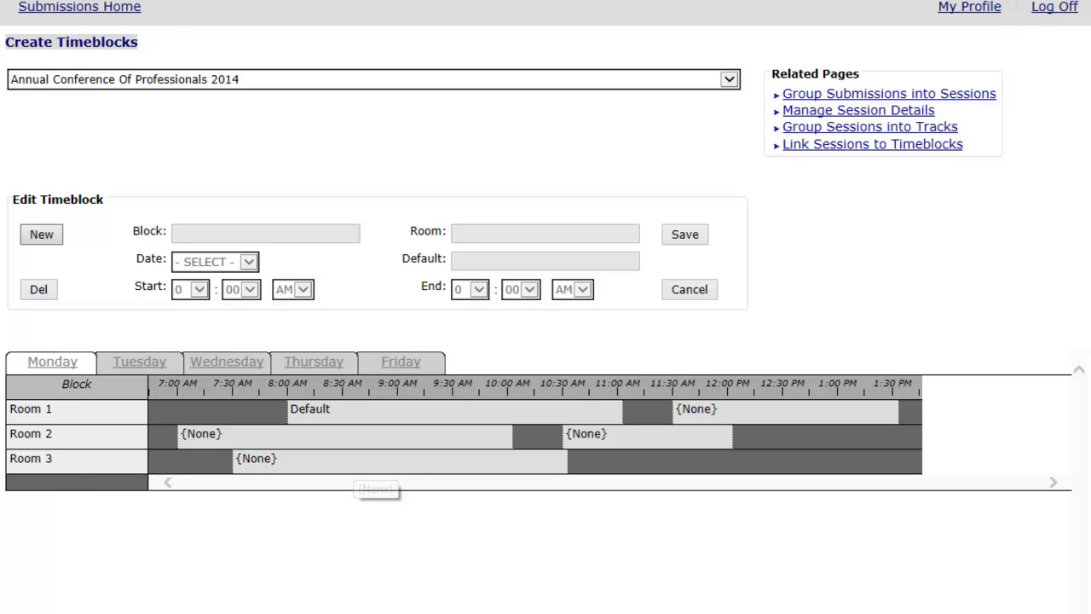
Rename the block of Monday's Room 3 timeblock to Room 3A, save it, and show Tuesday's timeblocks
{"action": "left_click_drag", "start_coordinate": [375, 488], "coordinate": [295, 479]}
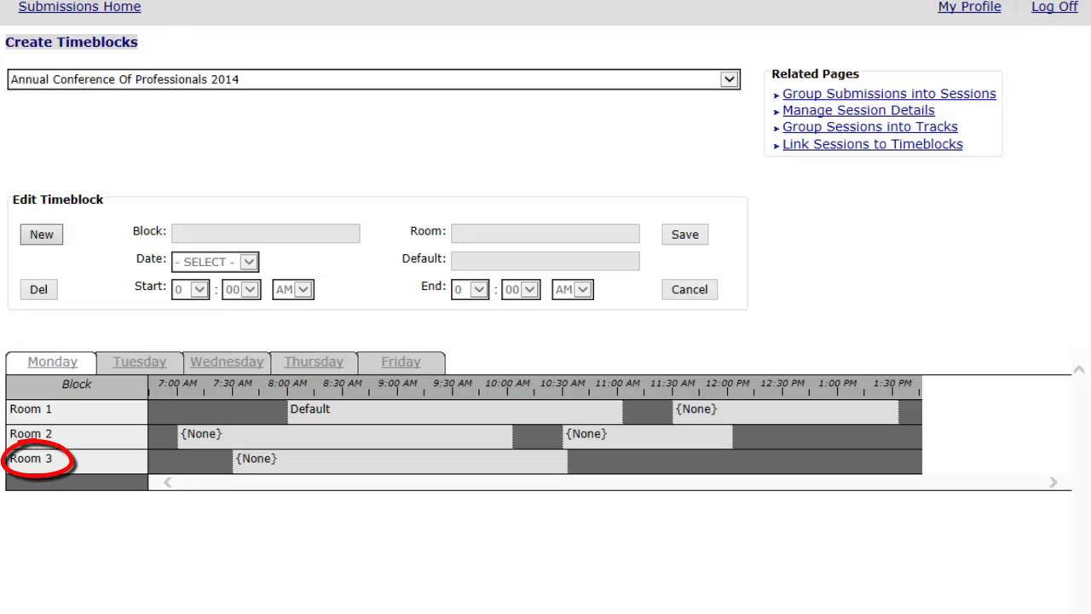
{"action": "left_click", "coordinate": [324, 464]}
{"action": "left_click", "coordinate": [264, 233]}
{"action": "type", "text": "A"}
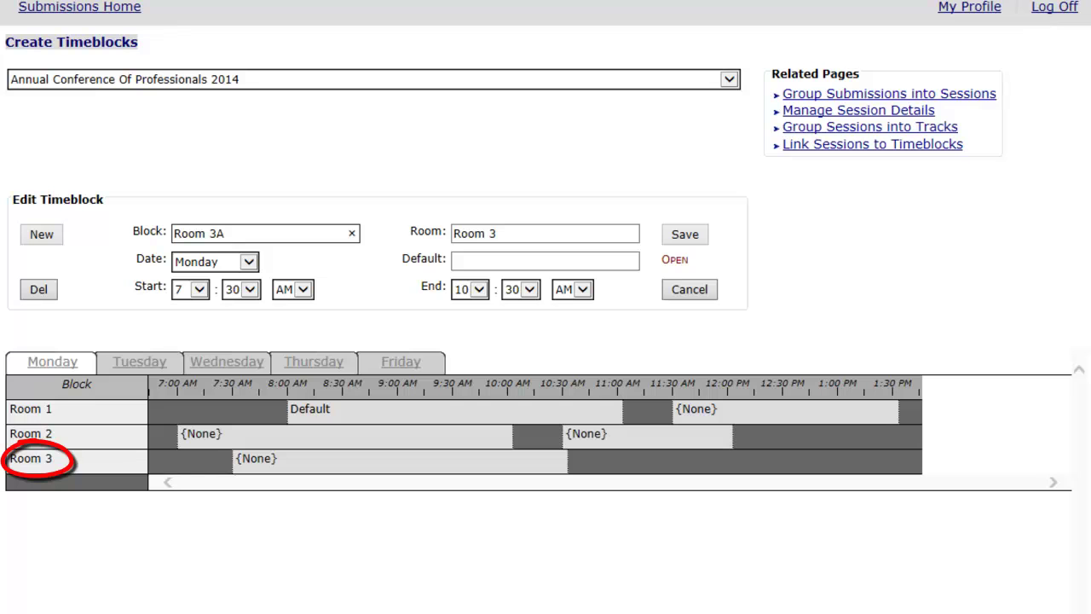
{"action": "left_click", "coordinate": [685, 234]}
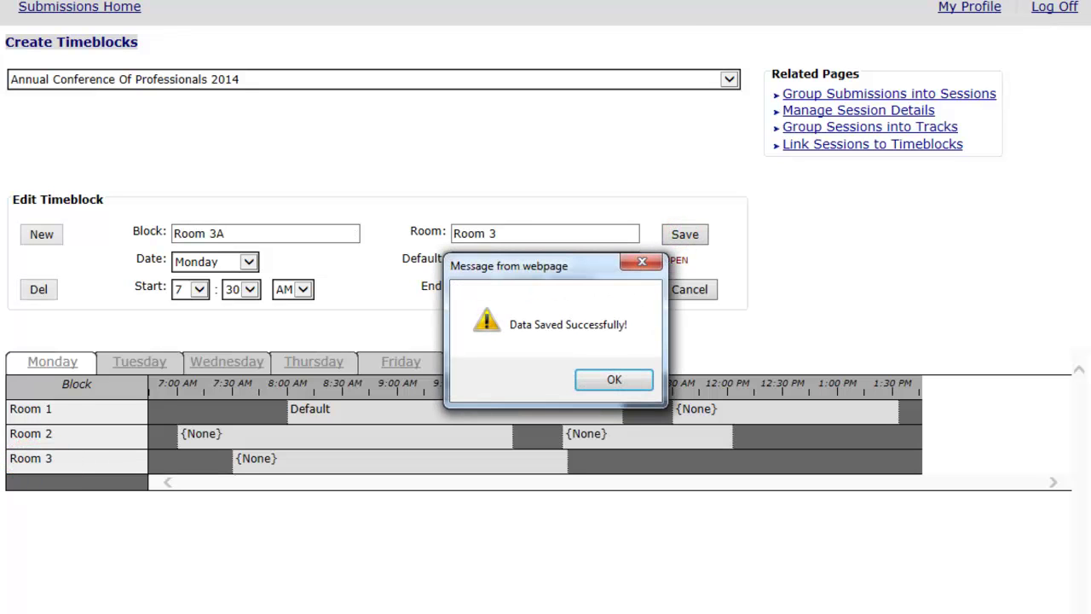
{"action": "left_click", "coordinate": [591, 380]}
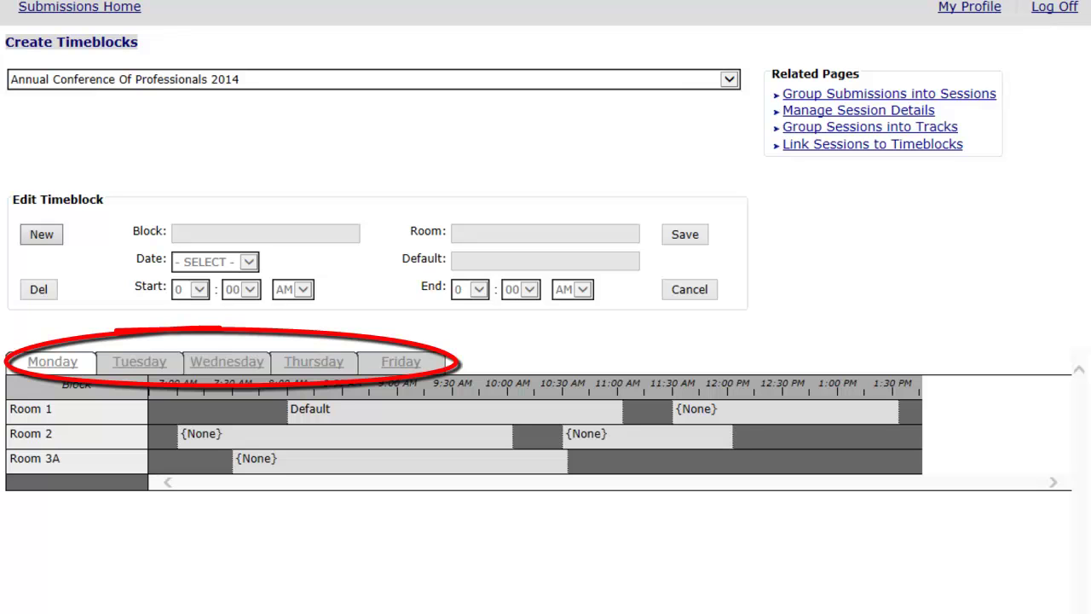
{"action": "left_click", "coordinate": [139, 361]}
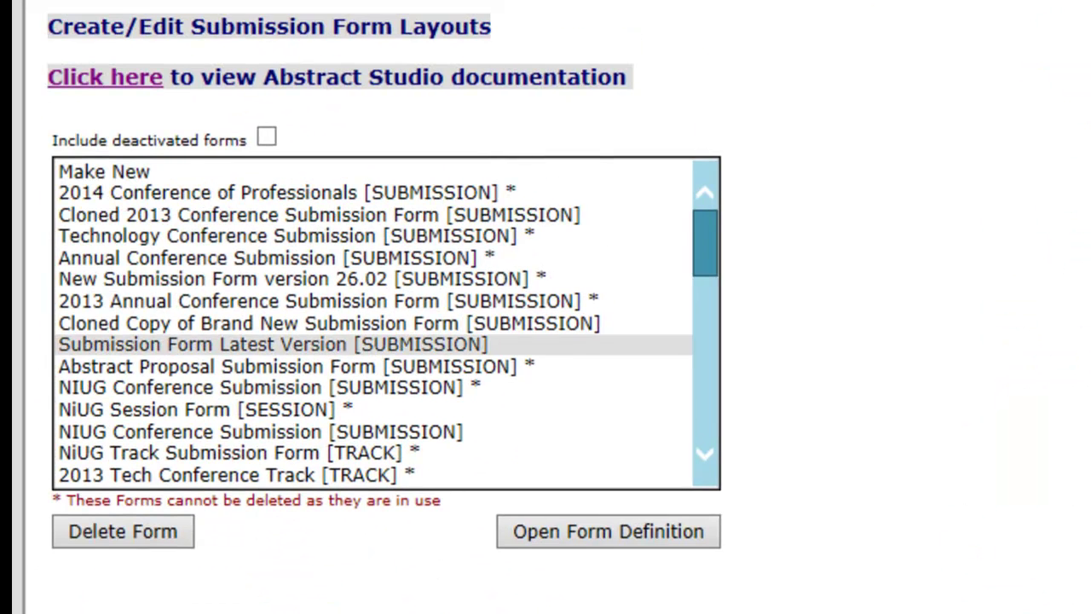
Start a new submission form layout with ACOP 2014 Session as both its name and its description
{"action": "left_click", "coordinate": [122, 172]}
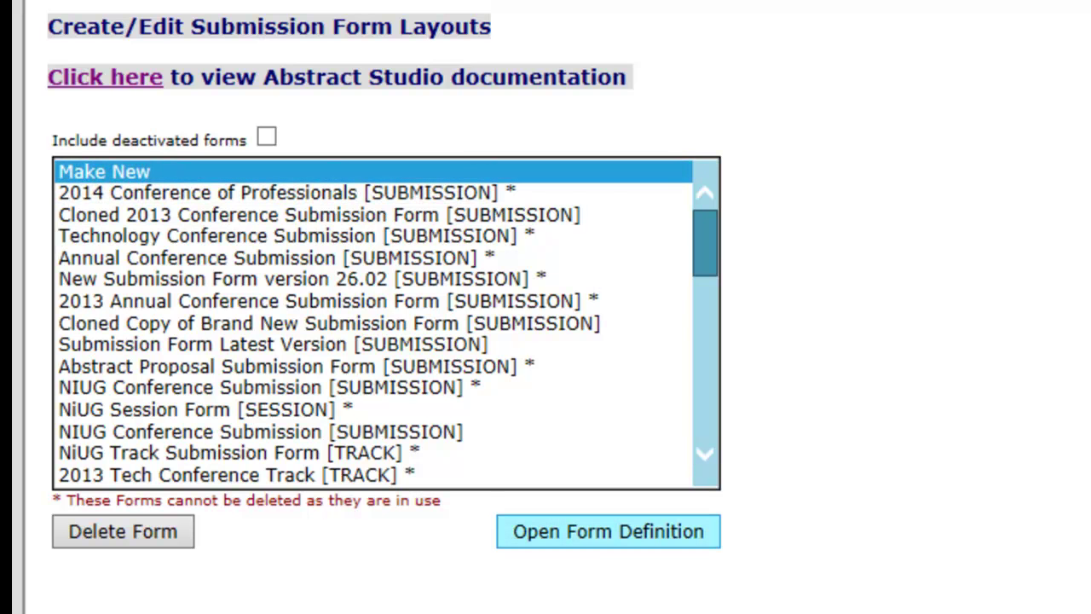
{"action": "left_click", "coordinate": [608, 531]}
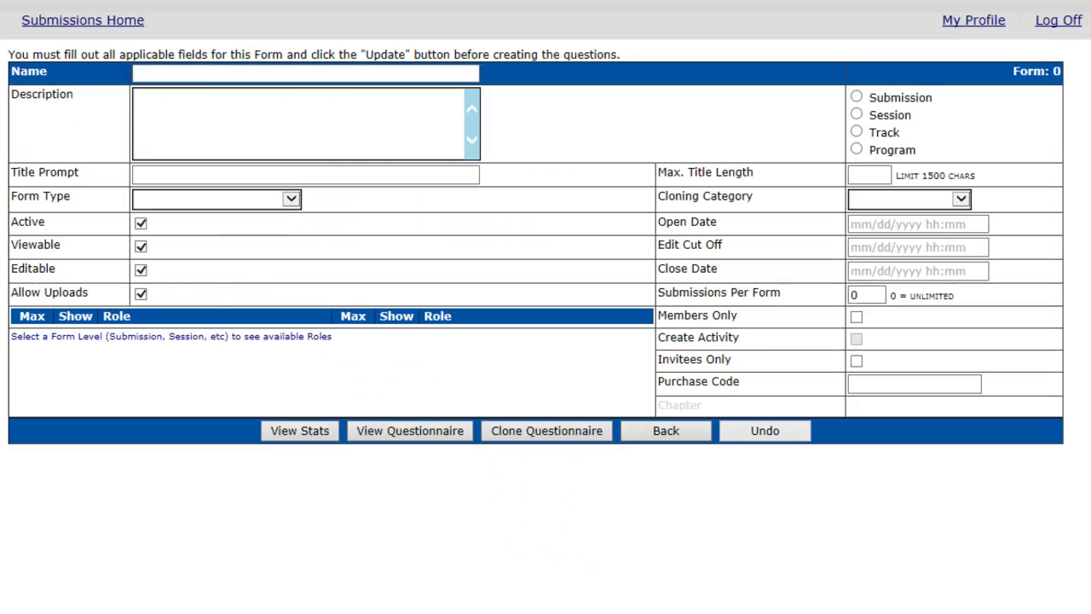
{"action": "left_click", "coordinate": [324, 73]}
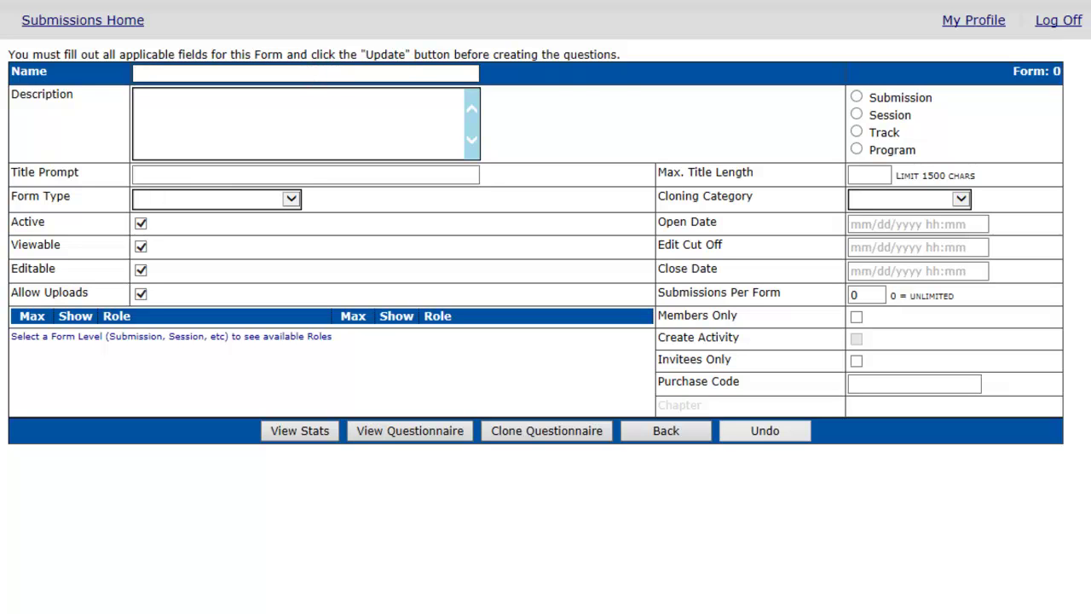
{"action": "type", "text": "ACOP 2014 Session"}
{"action": "key", "text": "ctrl+a"}
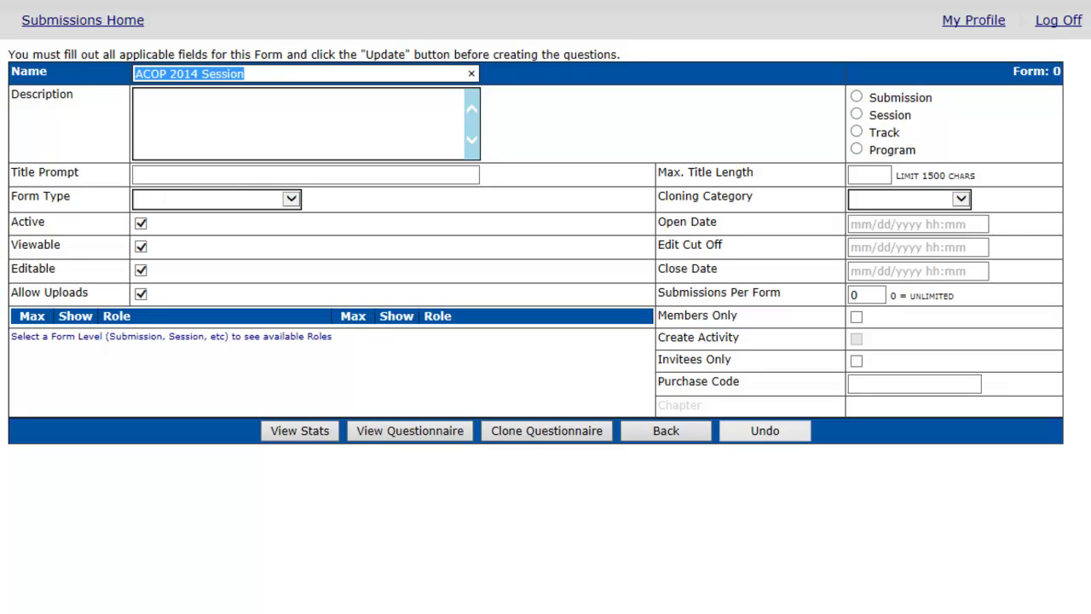
{"action": "key", "text": "ctrl+c"}
{"action": "key", "text": "Tab"}
{"action": "key", "text": "ctrl+v"}
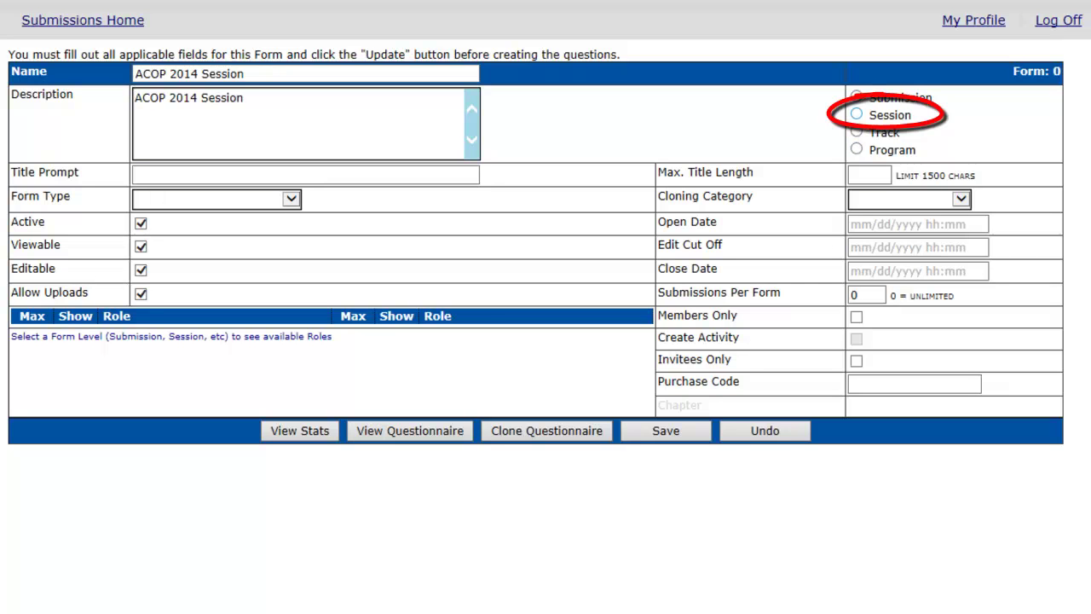
Make the form a Session-level form that shows the Session Organizer role, and save it
{"action": "left_click", "coordinate": [856, 115]}
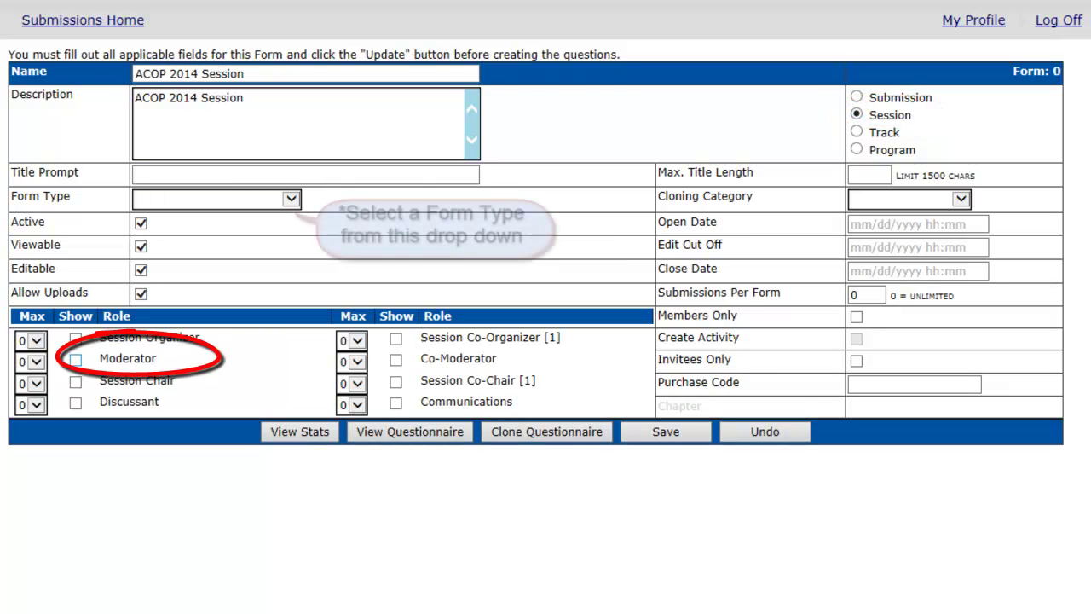
{"action": "left_click", "coordinate": [75, 338]}
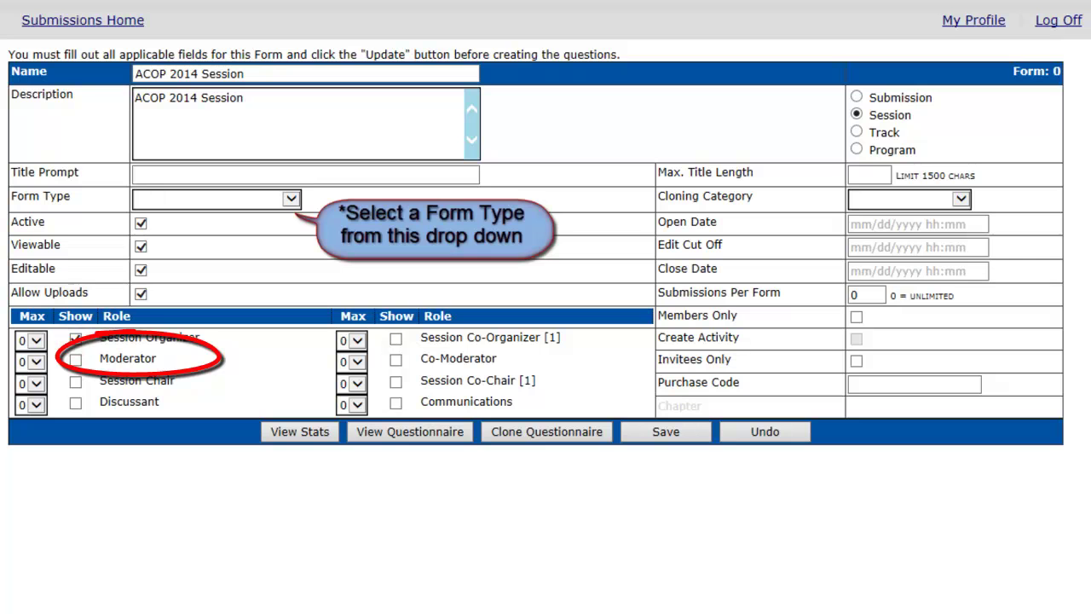
{"action": "left_click", "coordinate": [666, 431]}
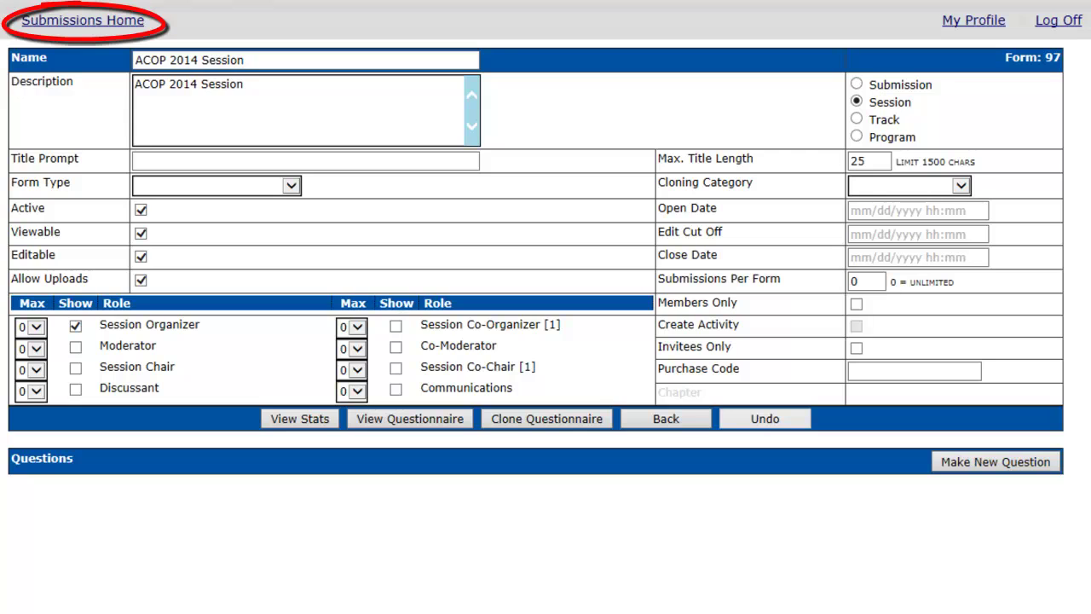
Link the ACOP 2014 Session form to the Annual Conference Of Professionals 2014 event on the session form linking page
{"action": "left_click", "coordinate": [83, 20]}
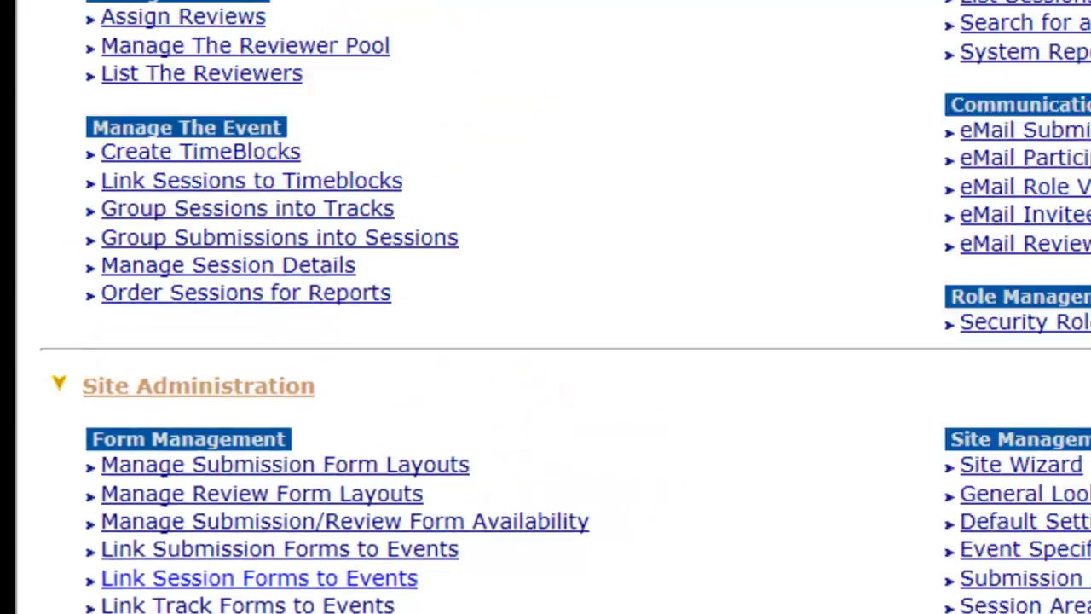
{"action": "left_click", "coordinate": [259, 578]}
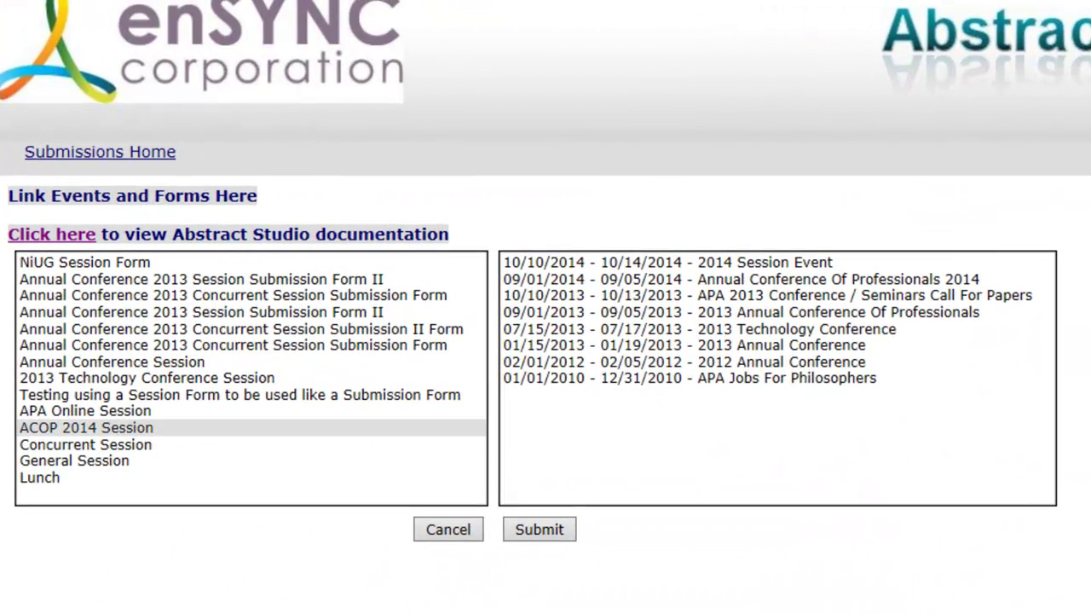
{"action": "left_click", "coordinate": [90, 428]}
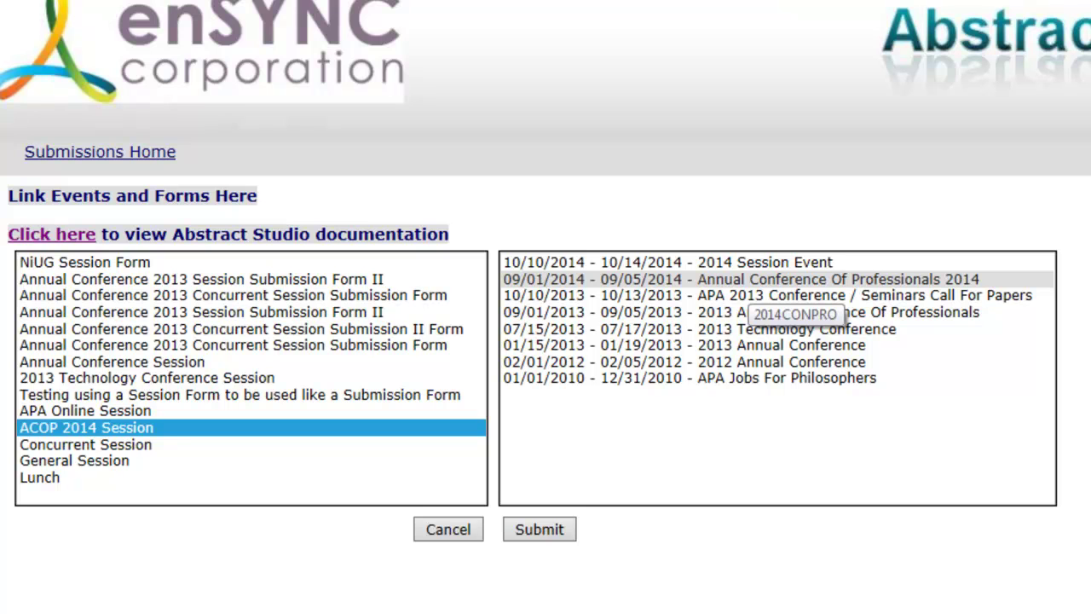
{"action": "left_click", "coordinate": [736, 279]}
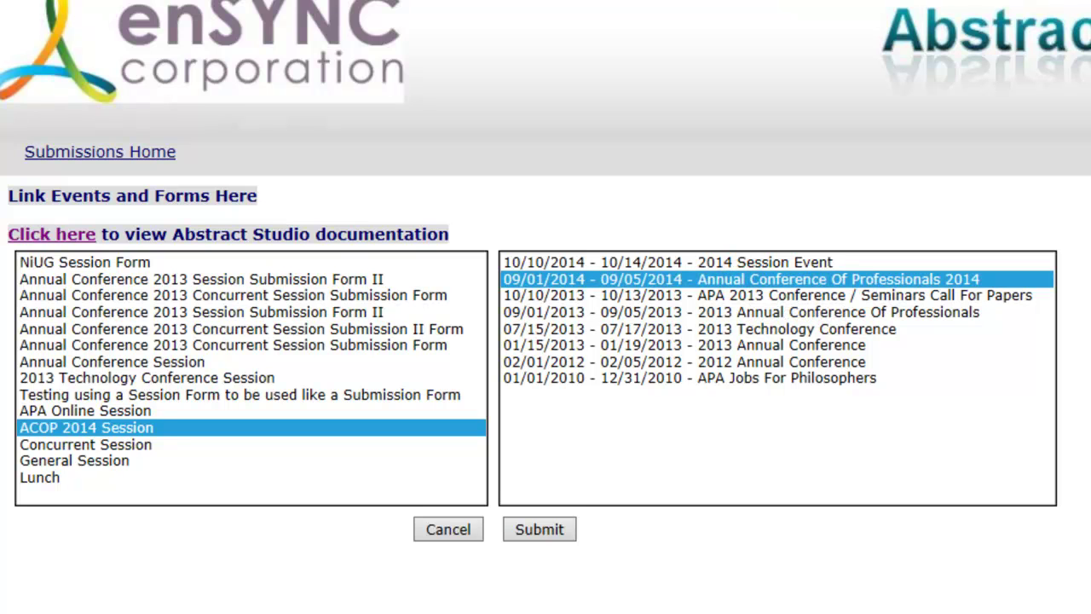
{"action": "left_click", "coordinate": [538, 530]}
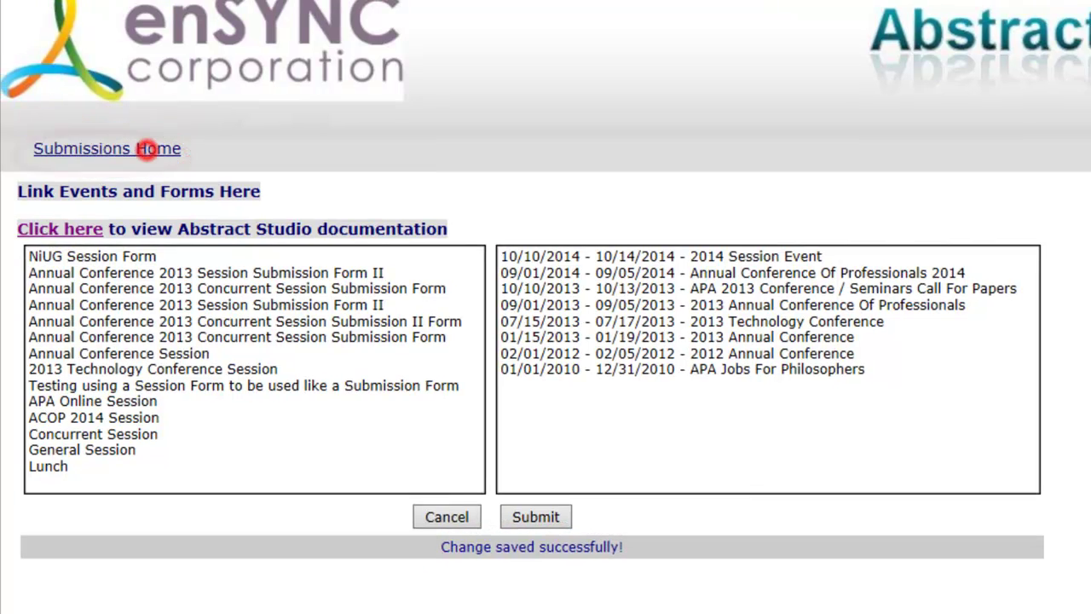
Start a new session for Annual Conference Of Professionals 2014 on the Group Submissions into Sessions page
{"action": "left_click", "coordinate": [141, 152]}
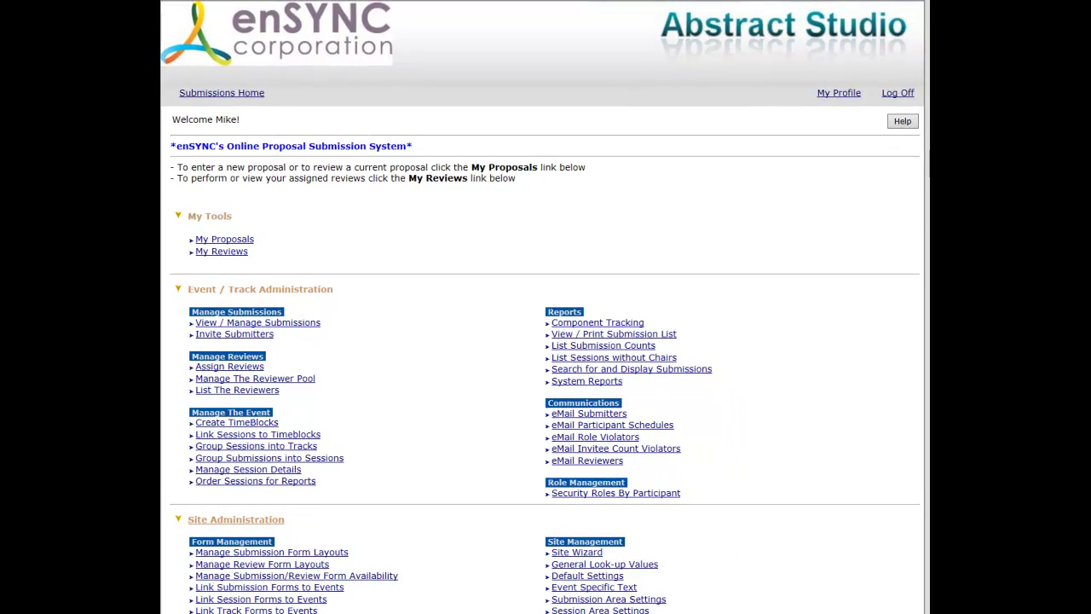
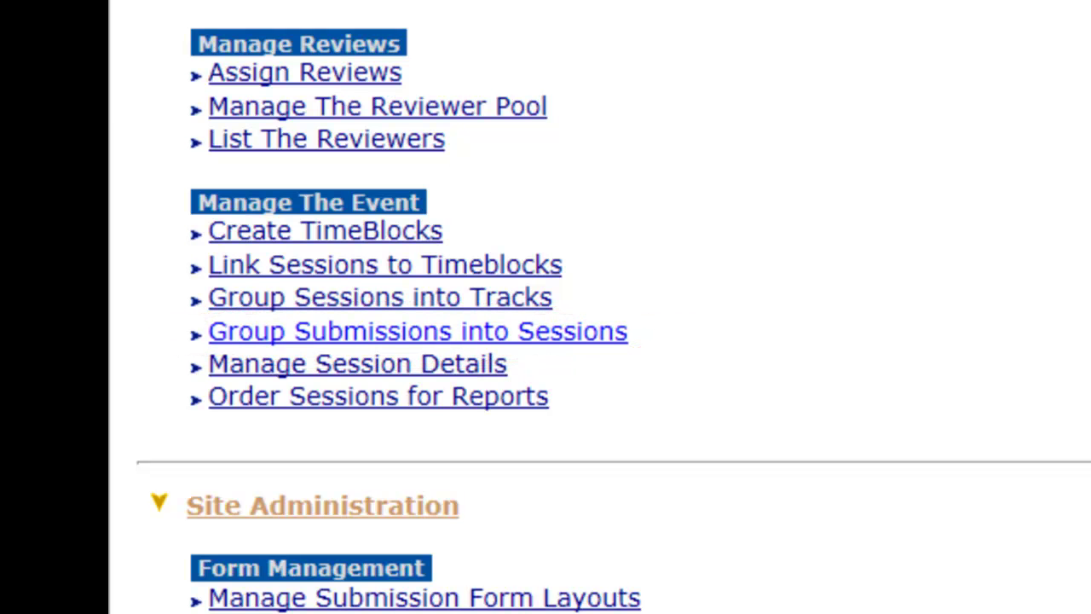
{"action": "left_click", "coordinate": [570, 331]}
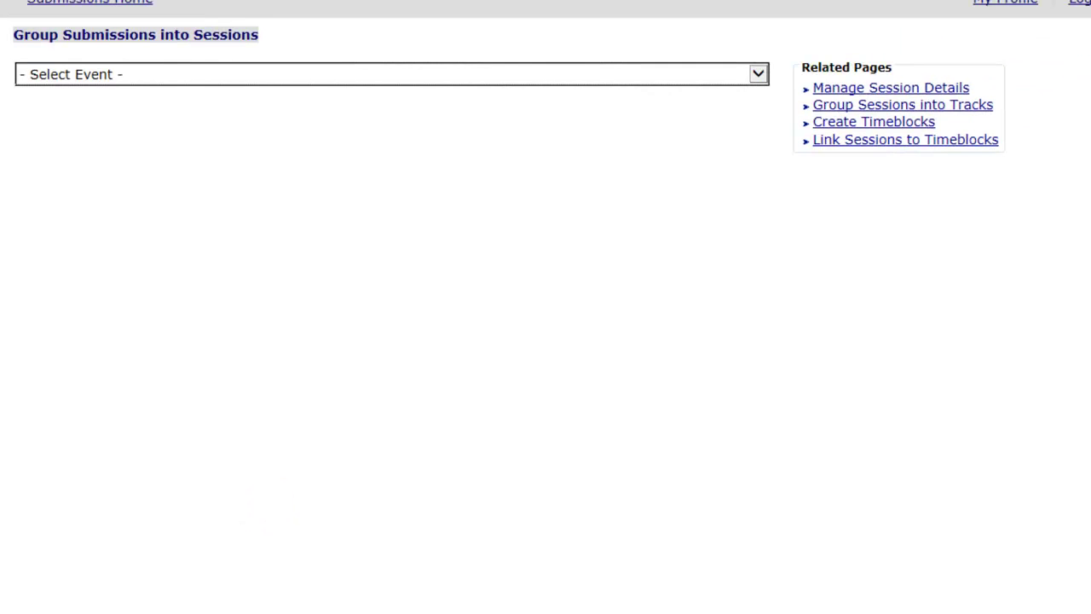
{"action": "left_click", "coordinate": [426, 77]}
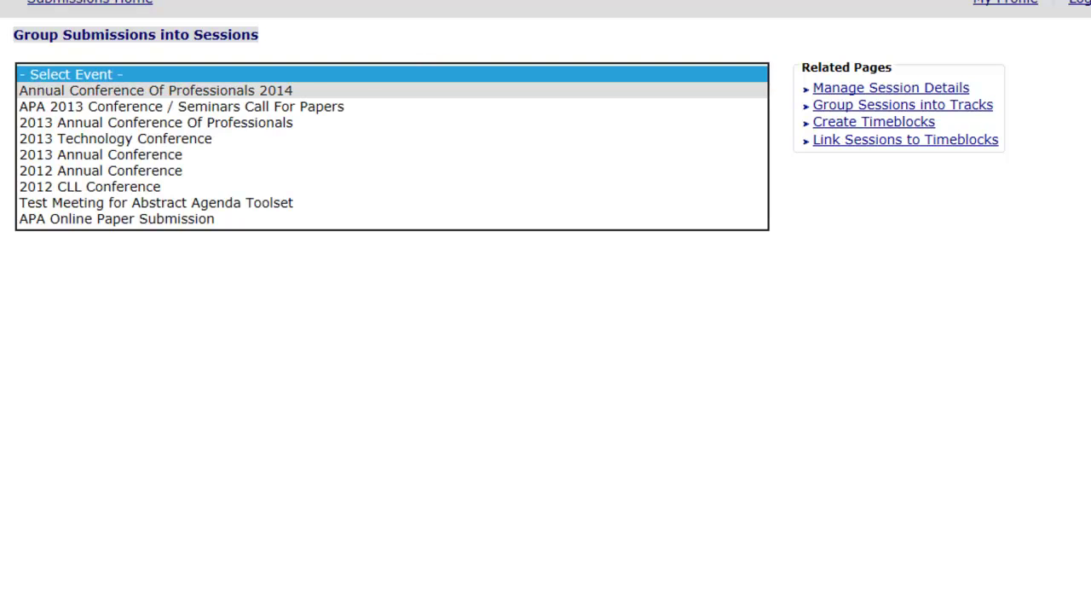
{"action": "left_click", "coordinate": [360, 90]}
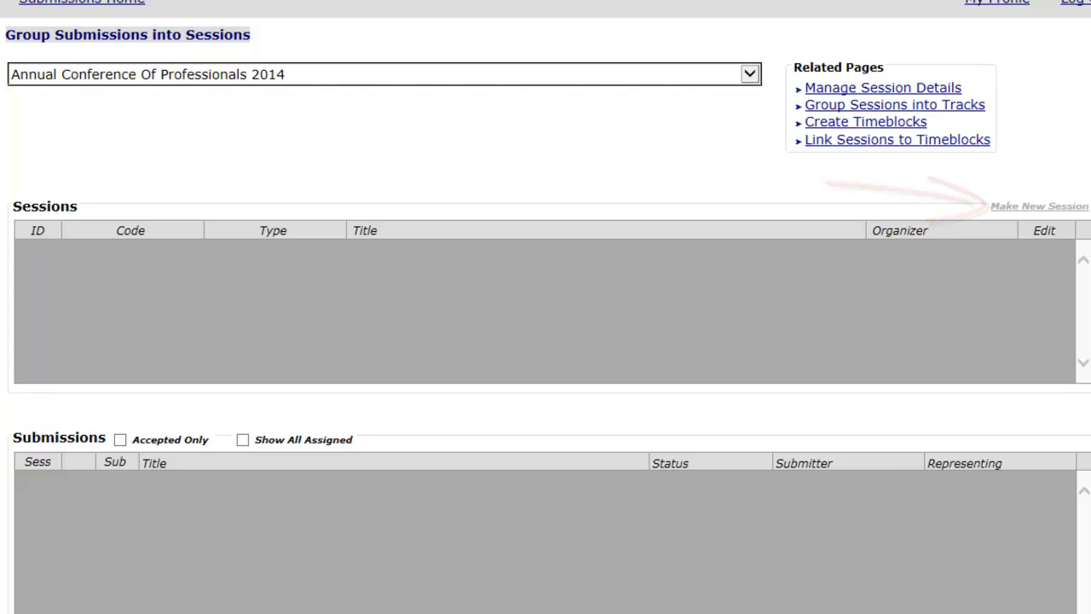
{"action": "left_click", "coordinate": [1040, 206]}
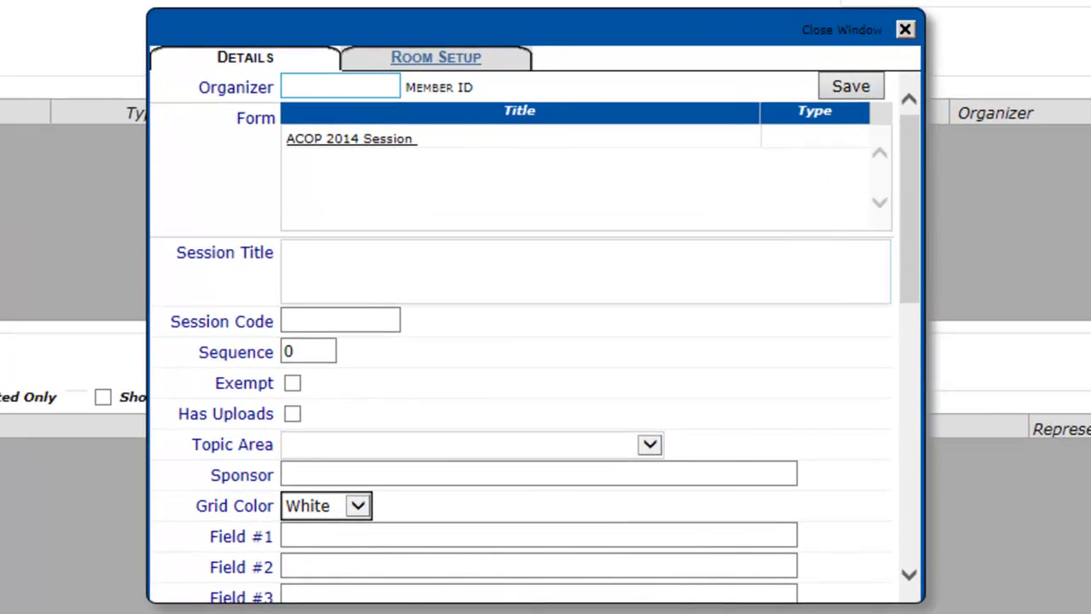
Enter the organizer's member ID and choose the ACOP 2014 Session form for the new session
{"action": "left_click", "coordinate": [365, 87]}
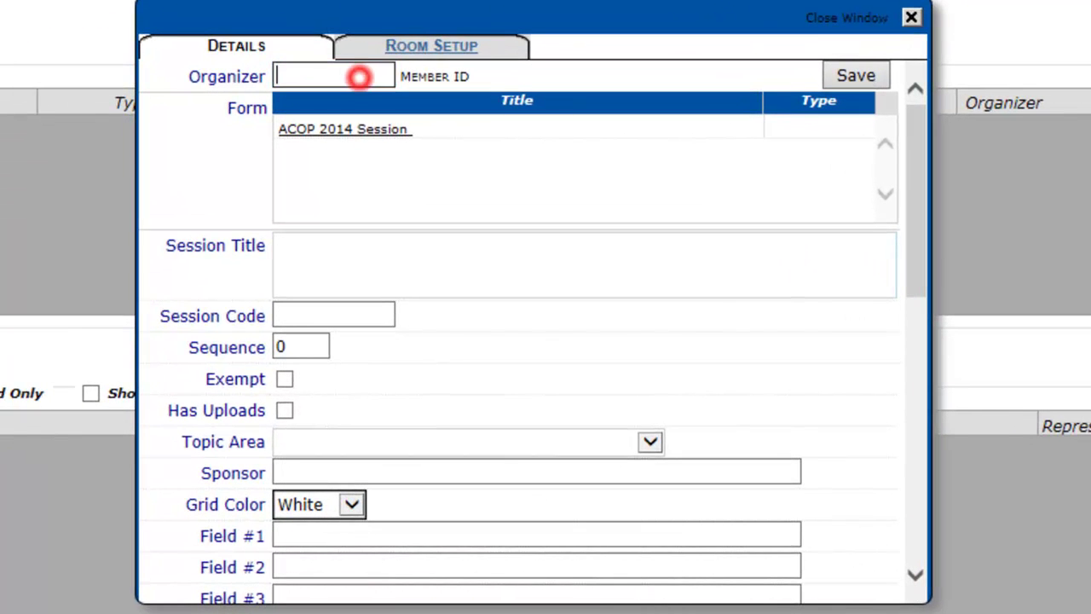
{"action": "type", "text": "11"}
{"action": "key", "text": "Tab"}
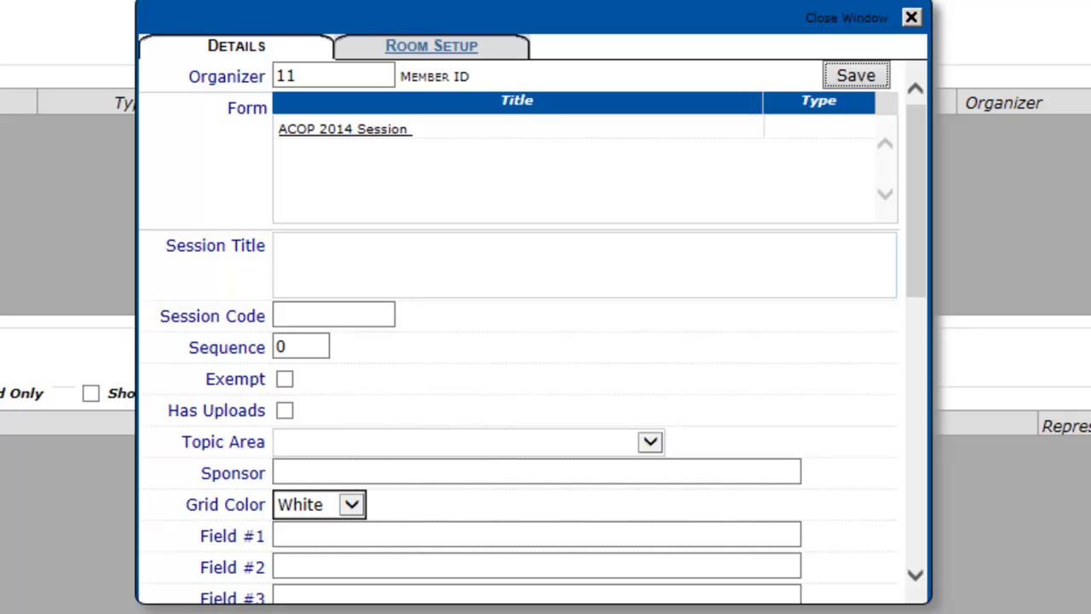
{"action": "left_click", "coordinate": [329, 127]}
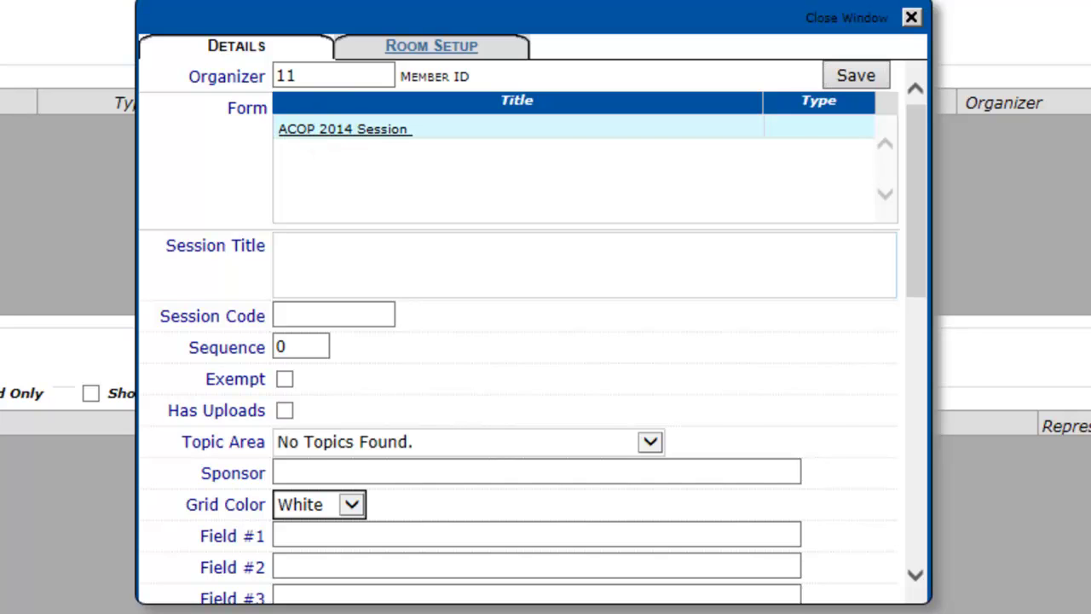
Set the session title to Session 1 and the session code to GS001
{"action": "left_click", "coordinate": [353, 249]}
{"action": "type", "text": "Session 1"}
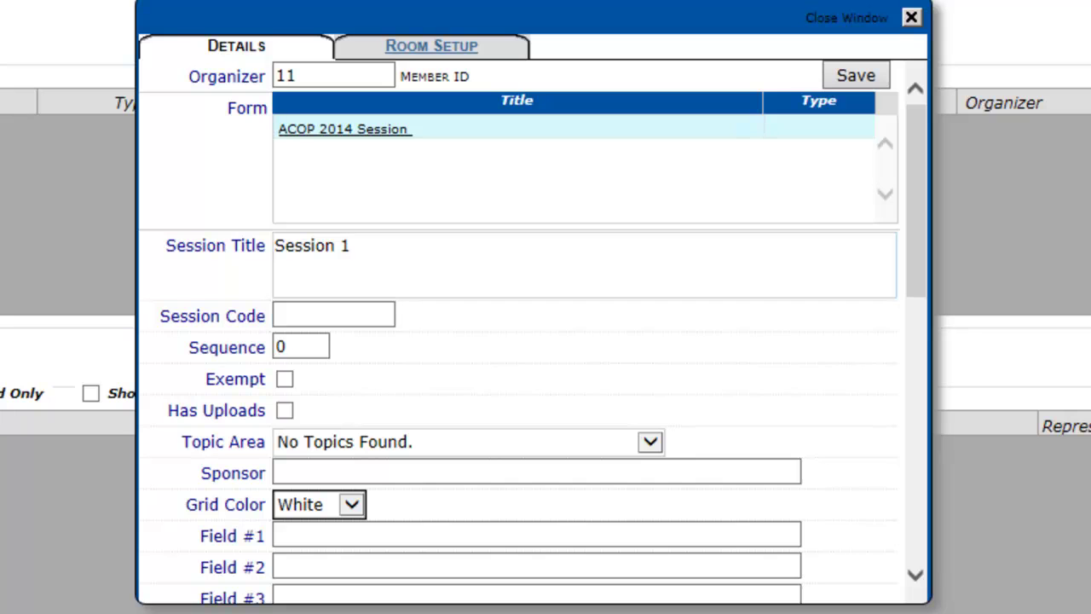
{"action": "left_click", "coordinate": [339, 317]}
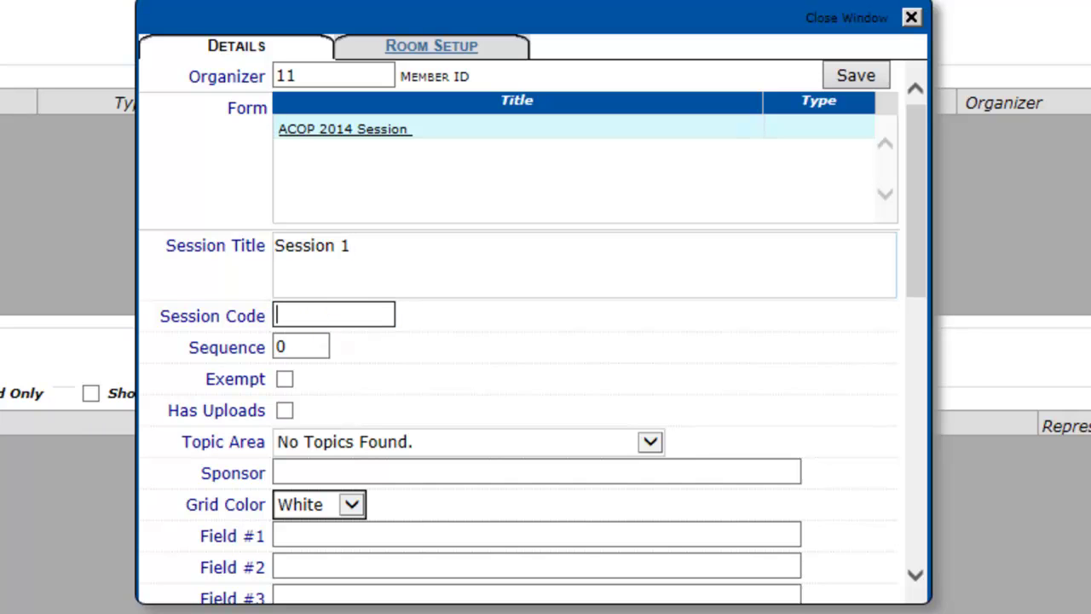
{"action": "type", "text": "GS001"}
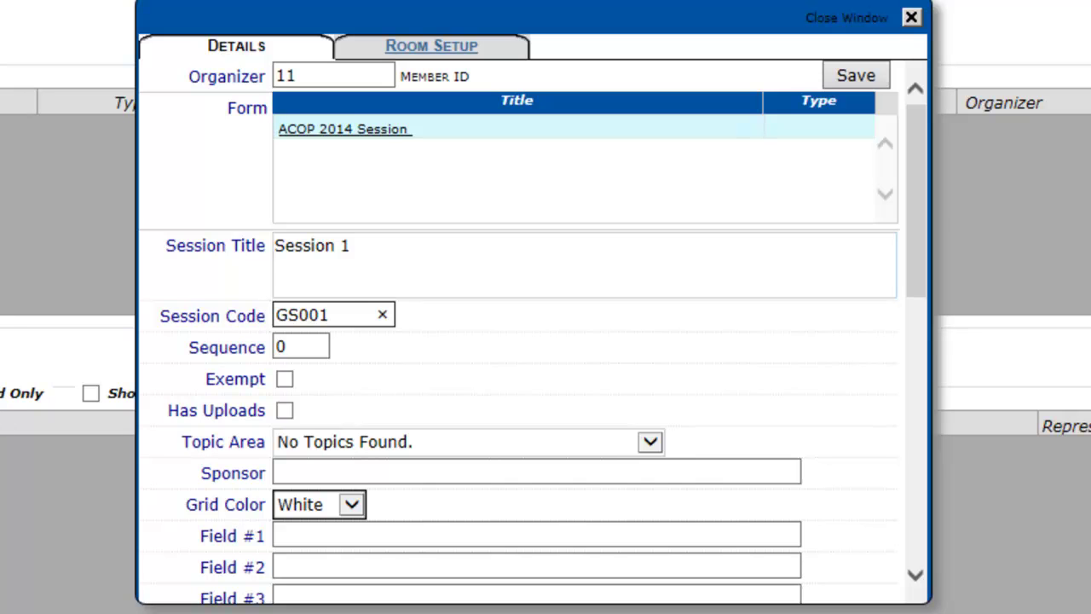
Look through the remaining session fields, then save the new session and close its details window
{"action": "left_click", "coordinate": [919, 208]}
{"action": "scroll", "coordinate": [919, 208], "scroll_direction": "down", "scroll_amount": 5}
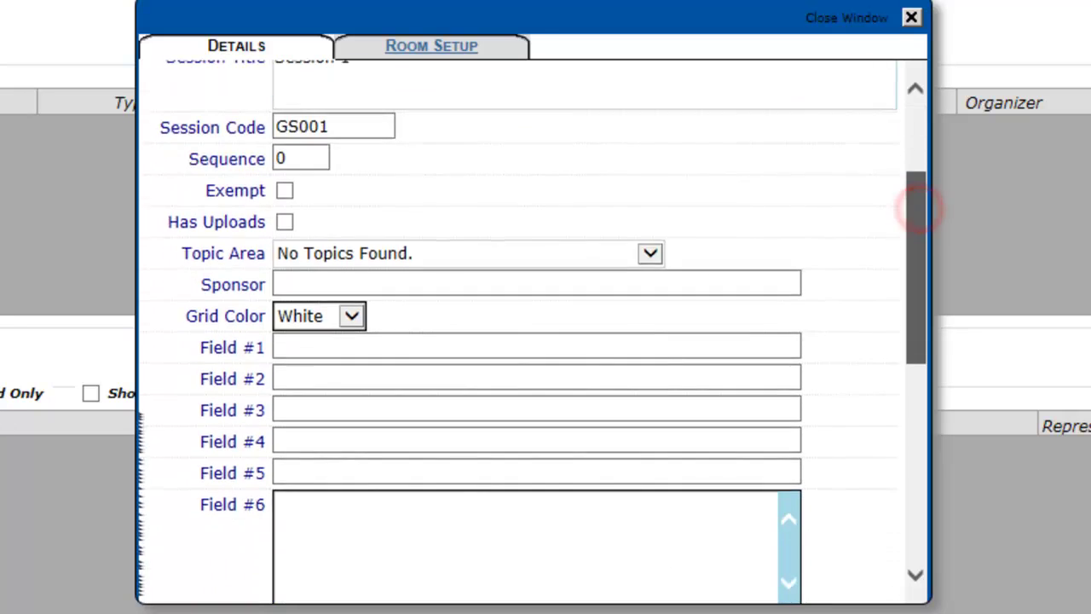
{"action": "scroll", "coordinate": [532, 331], "scroll_direction": "down", "scroll_amount": 5}
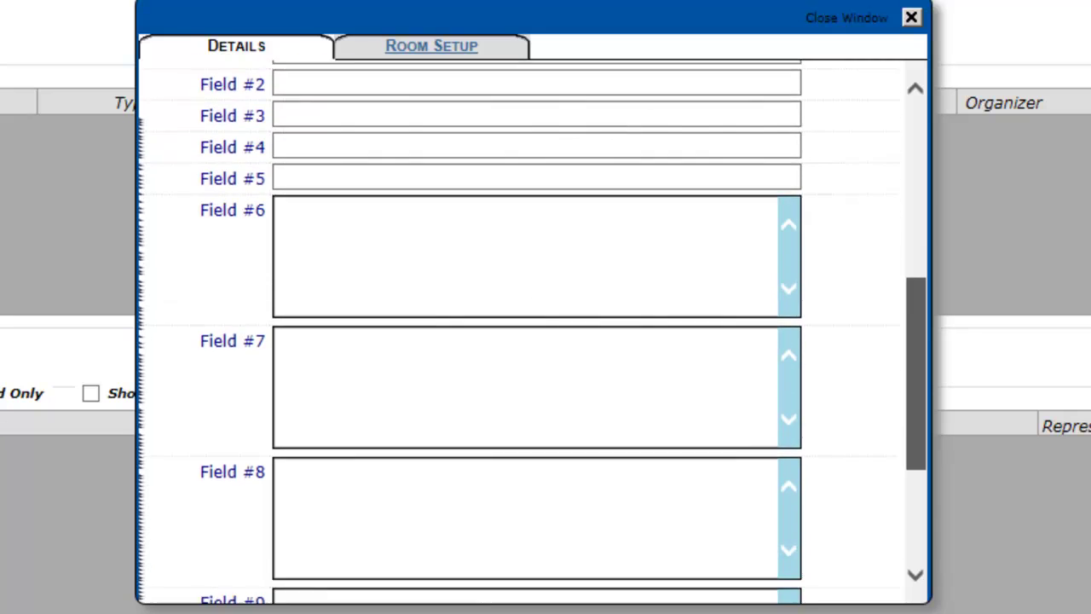
{"action": "scroll", "coordinate": [532, 331], "scroll_direction": "up", "scroll_amount": 10}
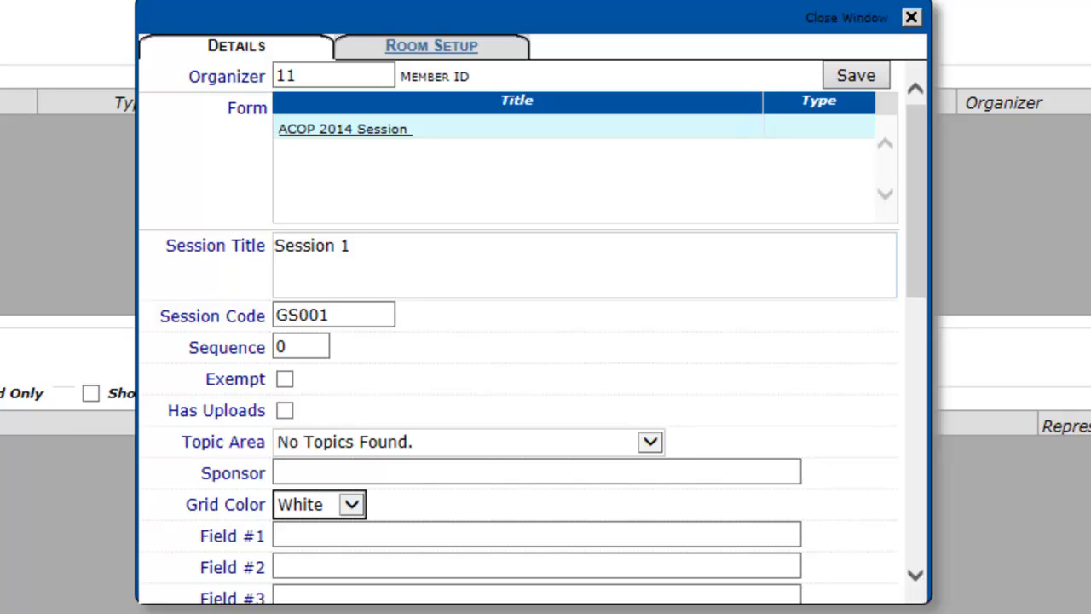
{"action": "left_click", "coordinate": [853, 75]}
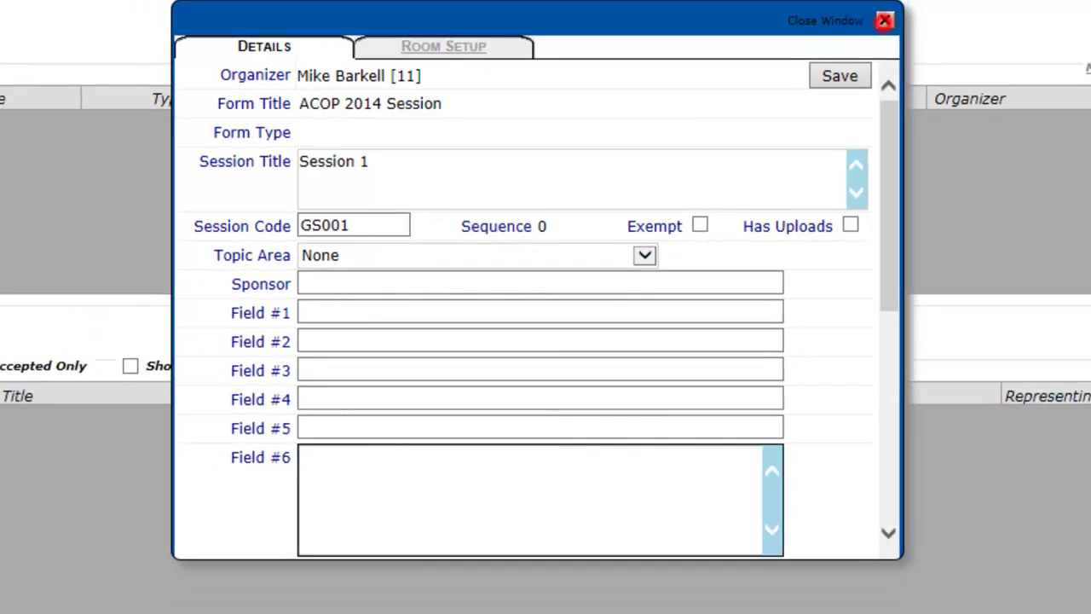
{"action": "left_click", "coordinate": [912, 17]}
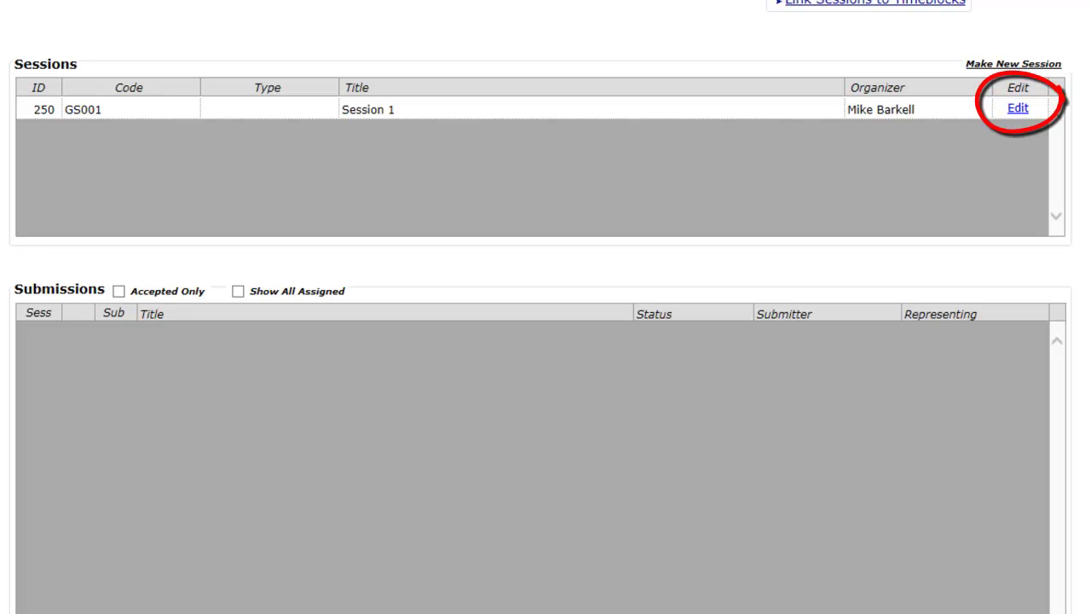
Change the title of session GS001 to Session 1A, save the session and close its details window
{"action": "left_click", "coordinate": [1018, 109]}
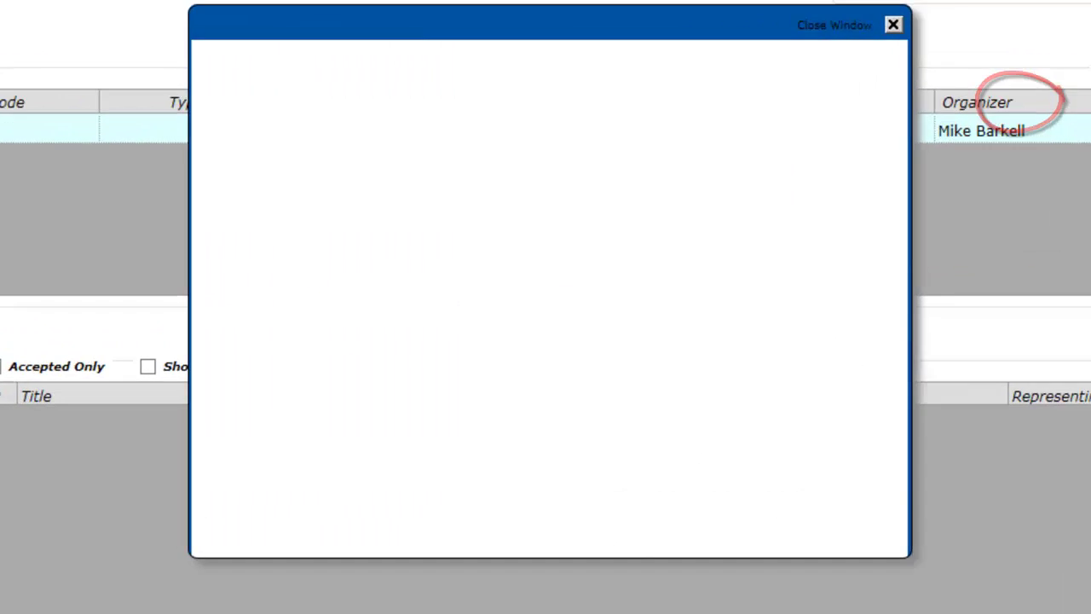
{"action": "left_click", "coordinate": [380, 236]}
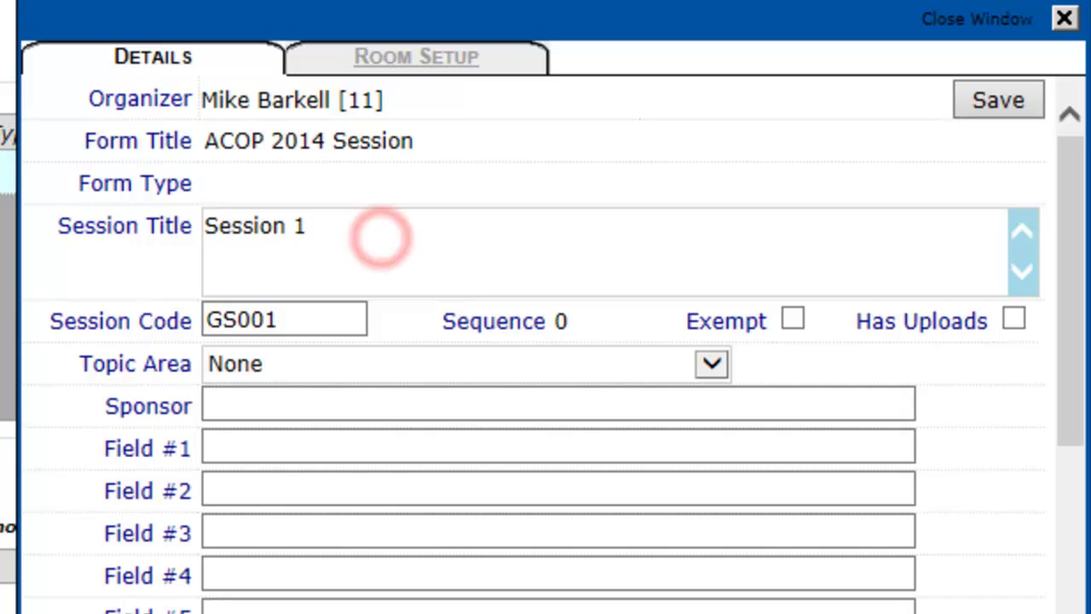
{"action": "type", "text": "A"}
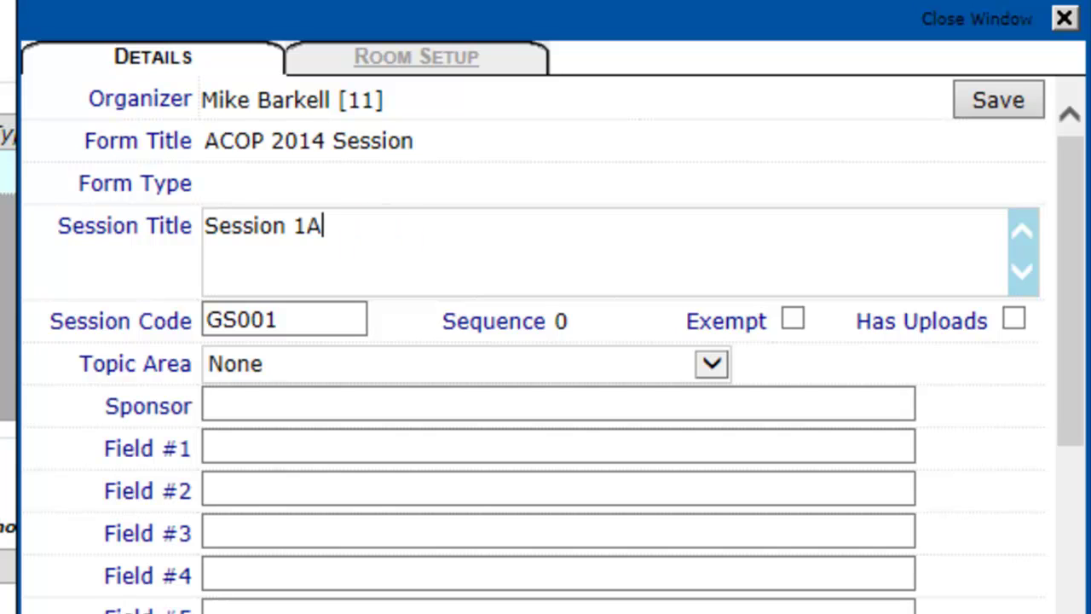
{"action": "left_click", "coordinate": [977, 104]}
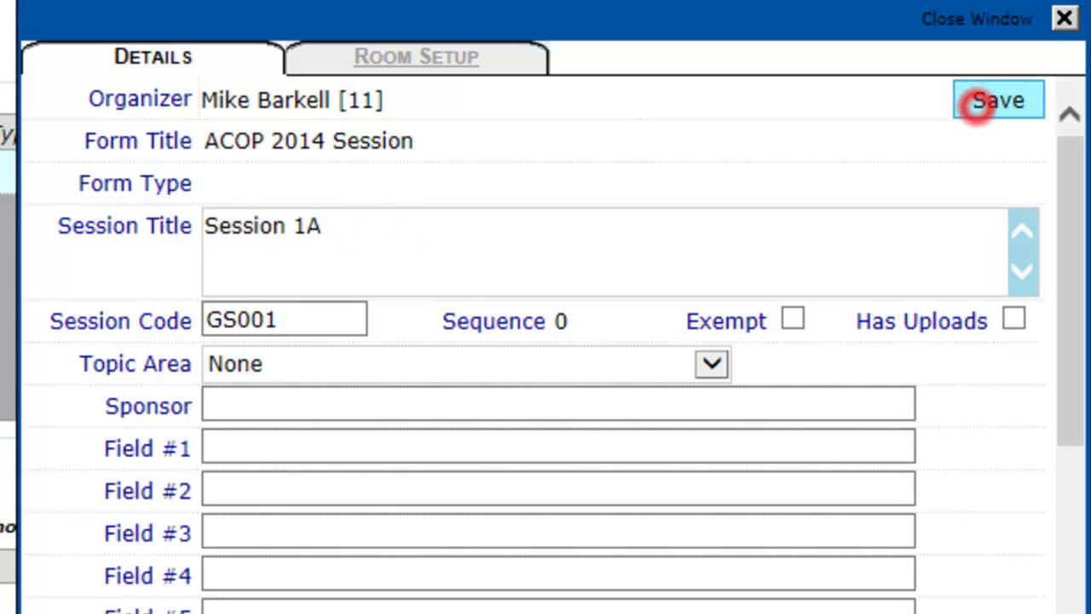
{"action": "left_click", "coordinate": [712, 417]}
{"action": "left_click", "coordinate": [815, 26]}
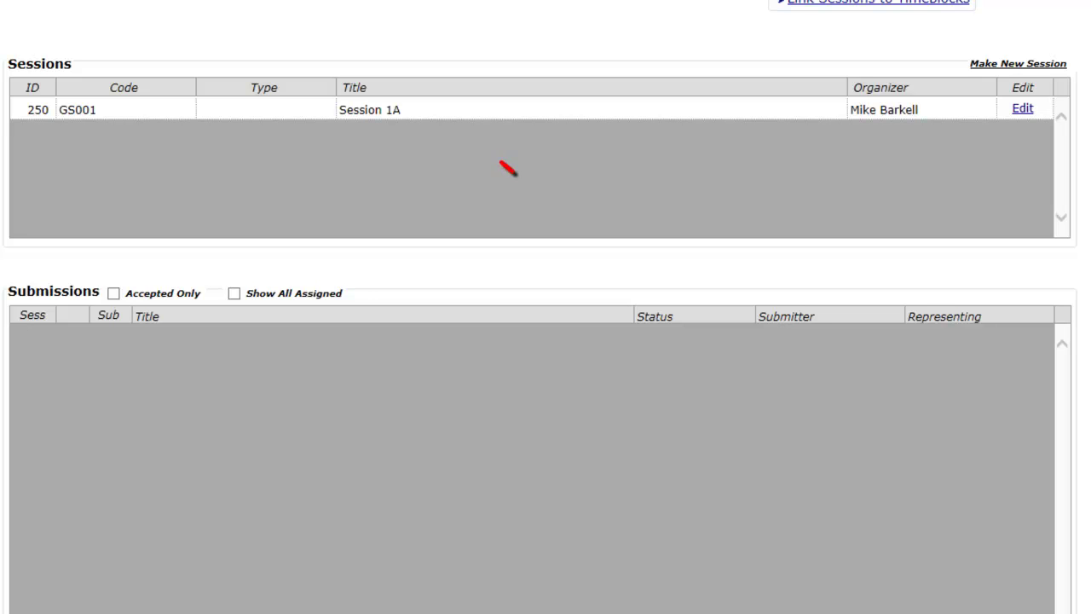
Assign the Analytical Reasoning submission to Session 1A and acknowledge the saved change
{"action": "left_click", "coordinate": [374, 106]}
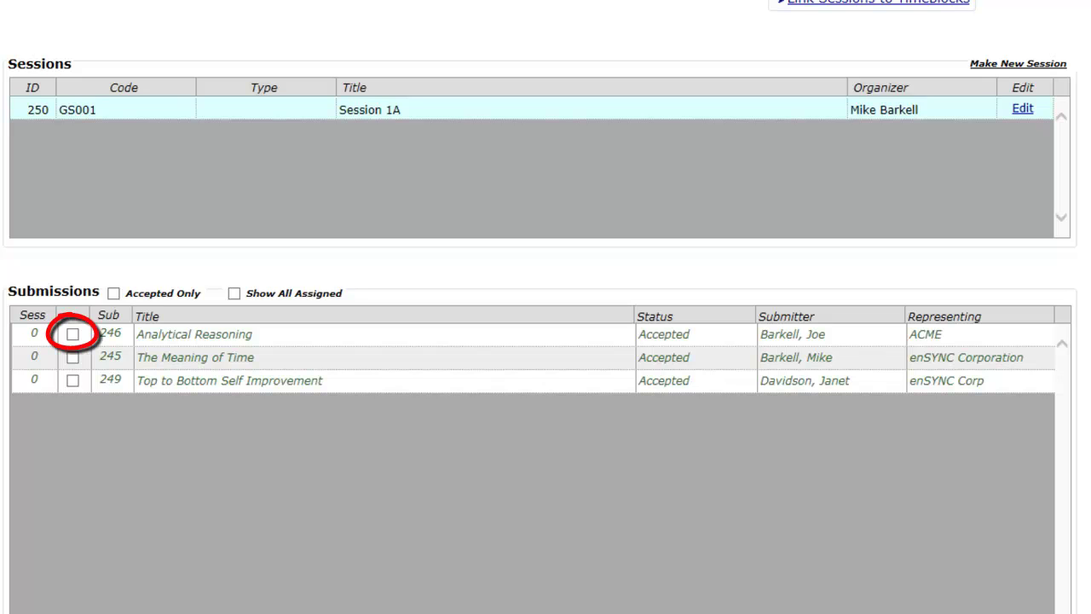
{"action": "left_click", "coordinate": [73, 334]}
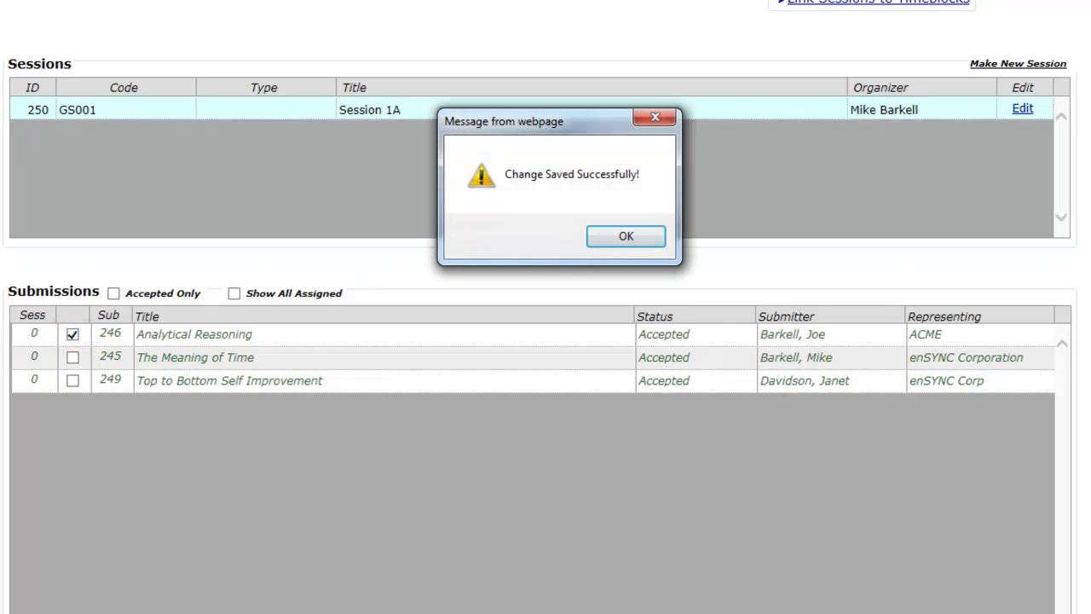
{"action": "left_click", "coordinate": [620, 236]}
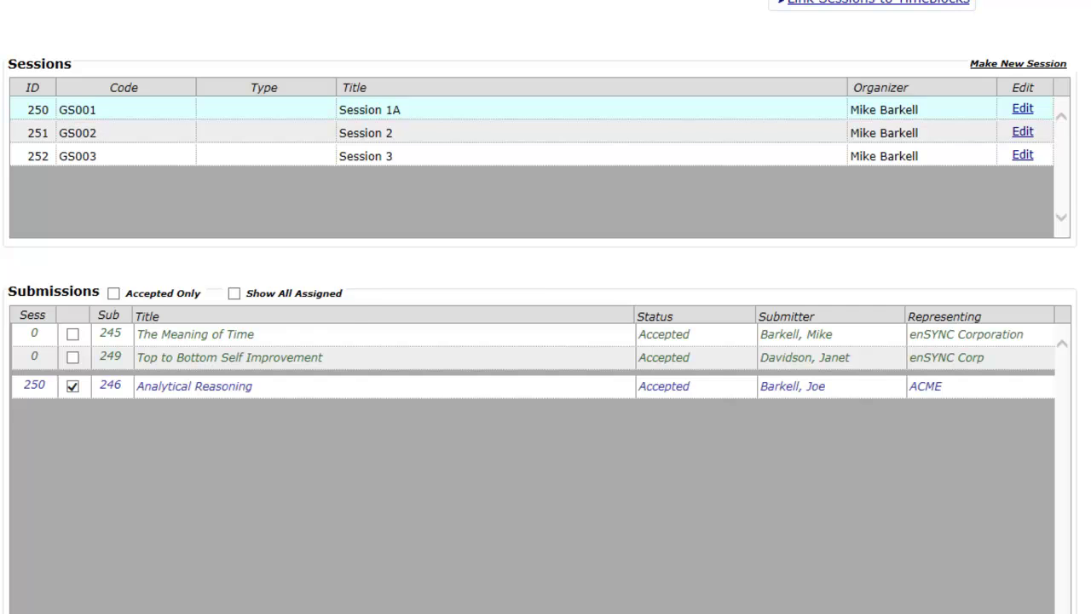
Show all assigned submissions in the list and assign The Meaning of Time to Session 2
{"action": "left_click", "coordinate": [234, 293]}
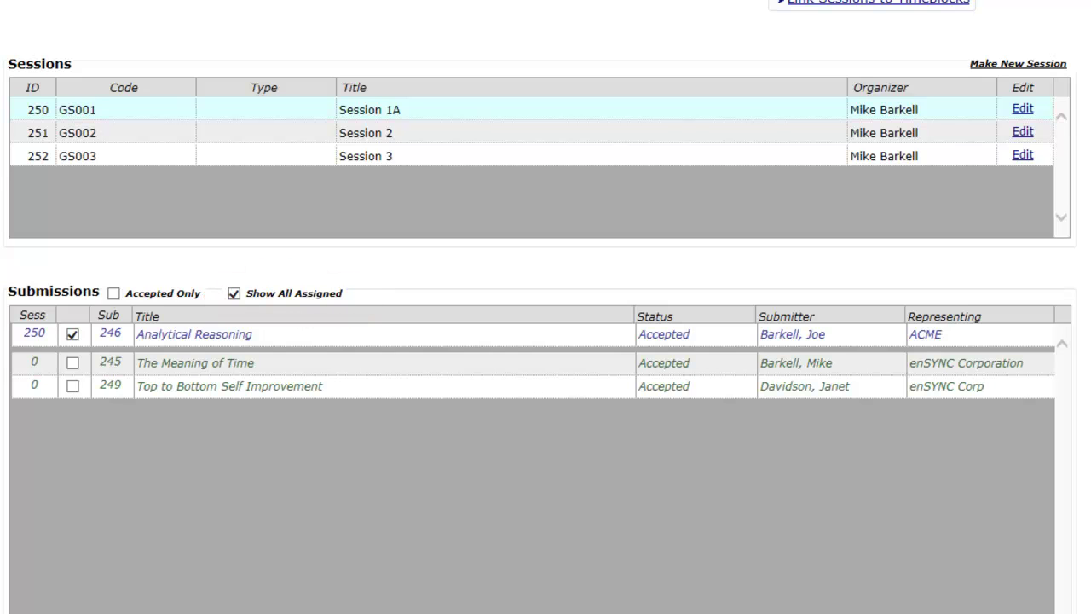
{"action": "left_click", "coordinate": [368, 134]}
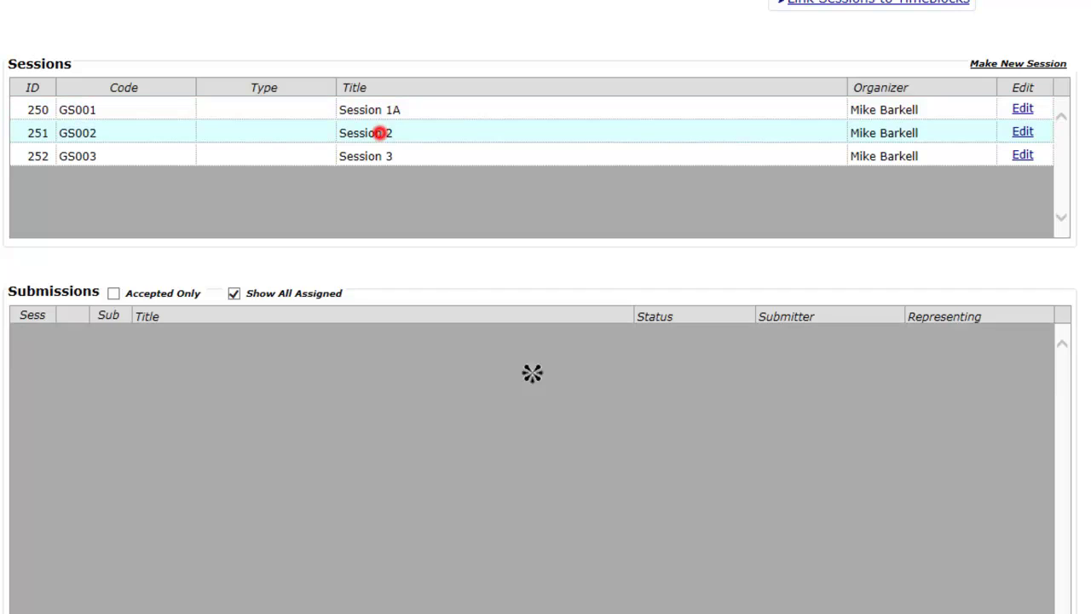
{"action": "left_click", "coordinate": [234, 293]}
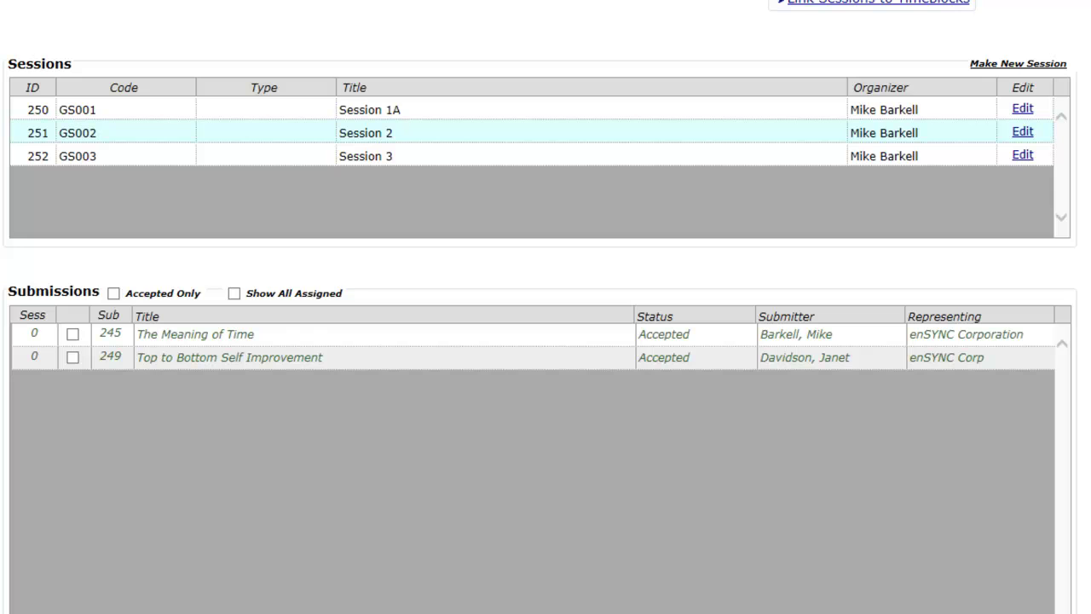
{"action": "left_click", "coordinate": [234, 293]}
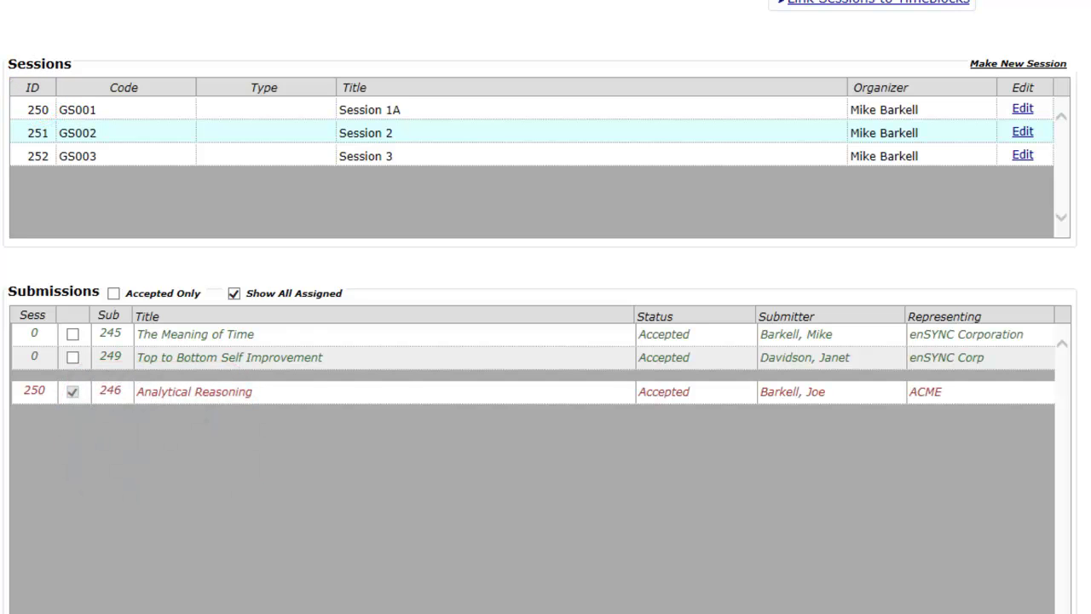
{"action": "left_click", "coordinate": [73, 334]}
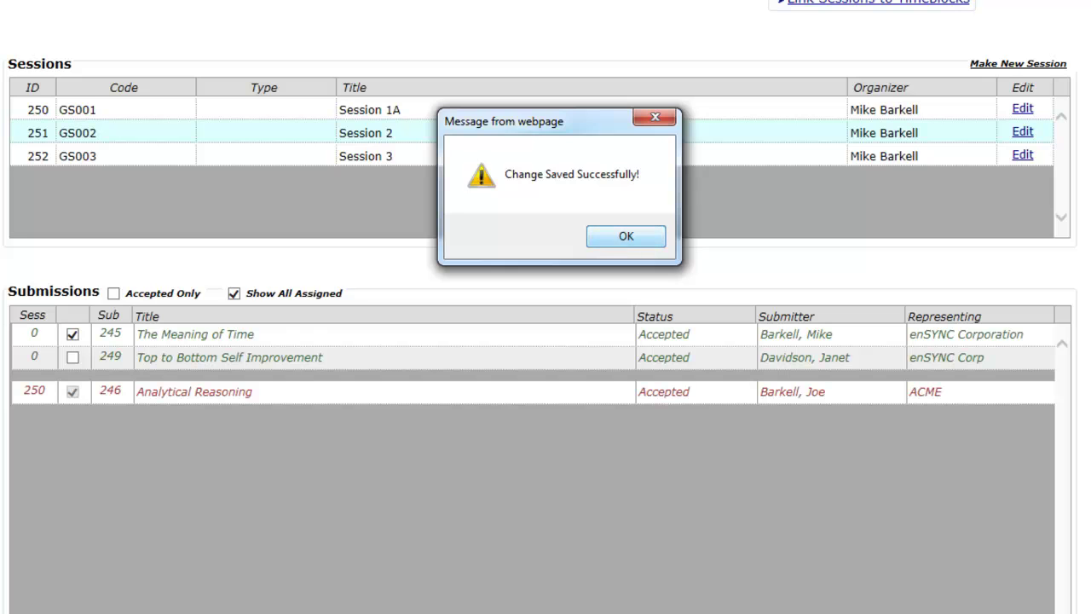
{"action": "left_click", "coordinate": [611, 236]}
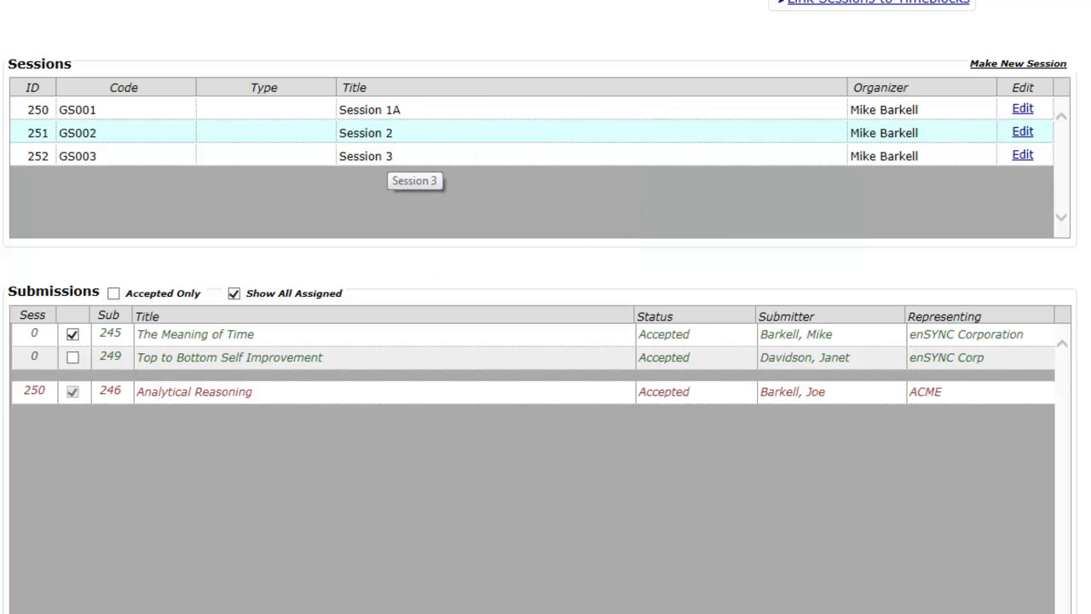
Assign the Top to Bottom Self Improvement submission to Session 3 and acknowledge the saved change
{"action": "left_click", "coordinate": [383, 155]}
{"action": "left_click", "coordinate": [72, 334]}
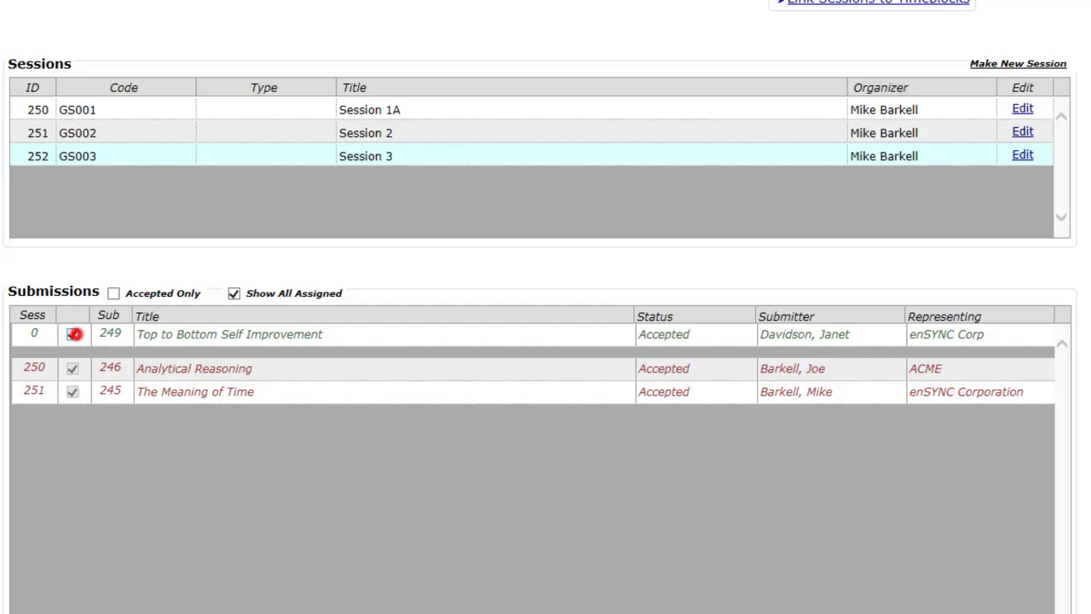
{"action": "left_click", "coordinate": [617, 235]}
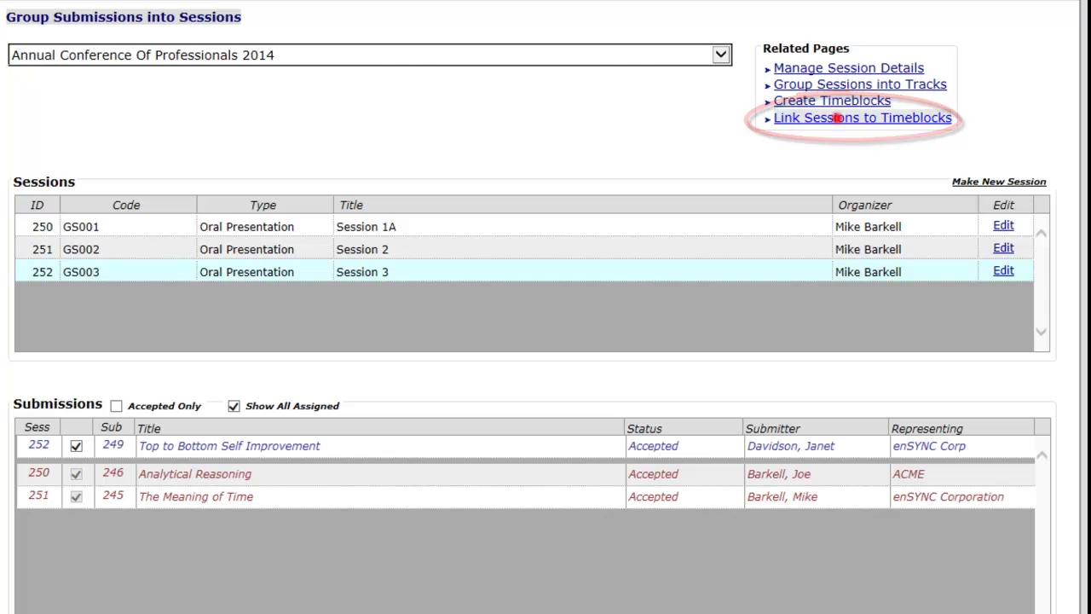
On the Link Sessions to Timeblocks page, link Session 2 to the Monday 08:00 AM to 11:00 AM Room 1 timeblock and refresh the page
{"action": "left_click", "coordinate": [837, 118]}
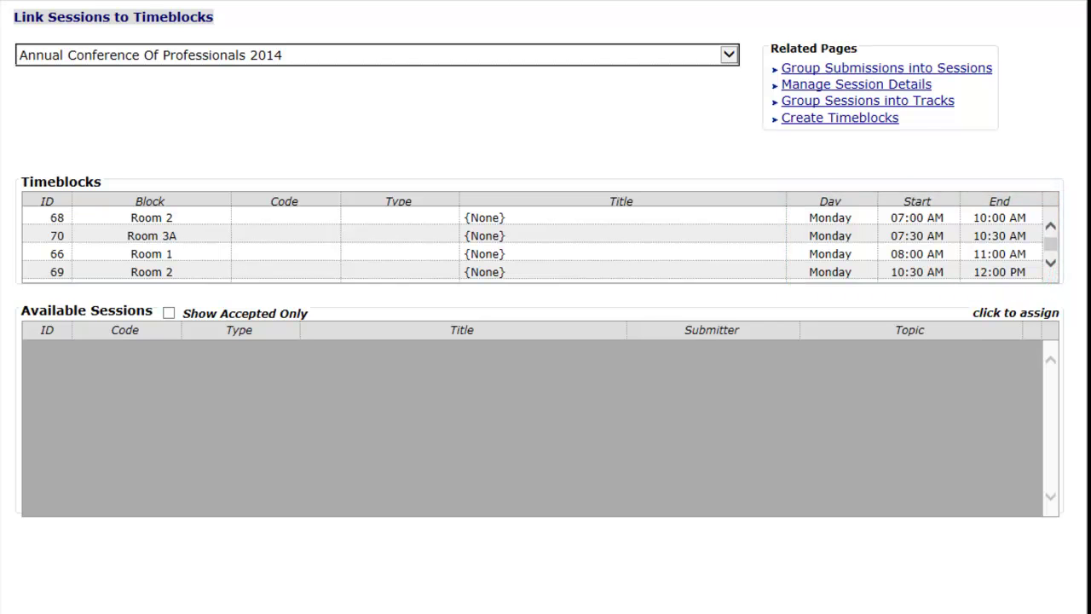
{"action": "scroll", "coordinate": [540, 244], "scroll_direction": "down", "scroll_amount": 1}
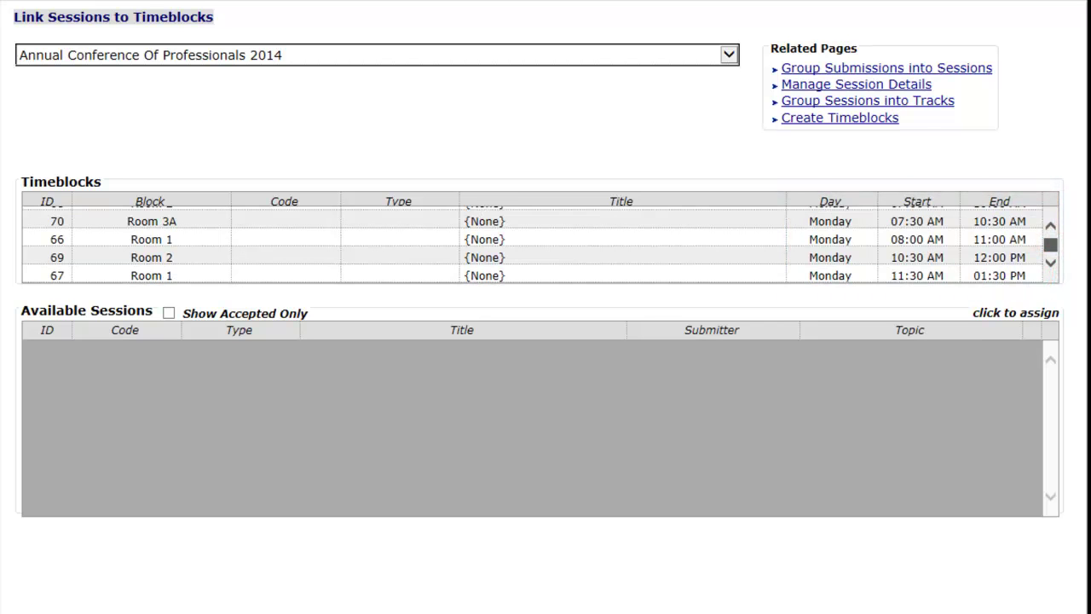
{"action": "scroll", "coordinate": [540, 245], "scroll_direction": "up", "scroll_amount": 1}
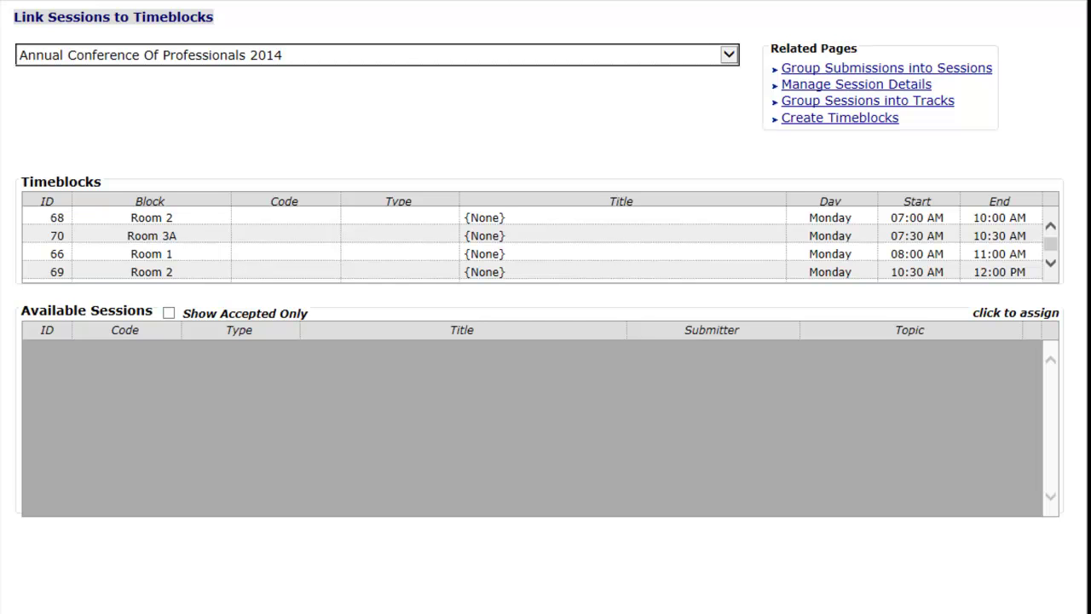
{"action": "left_click", "coordinate": [514, 251]}
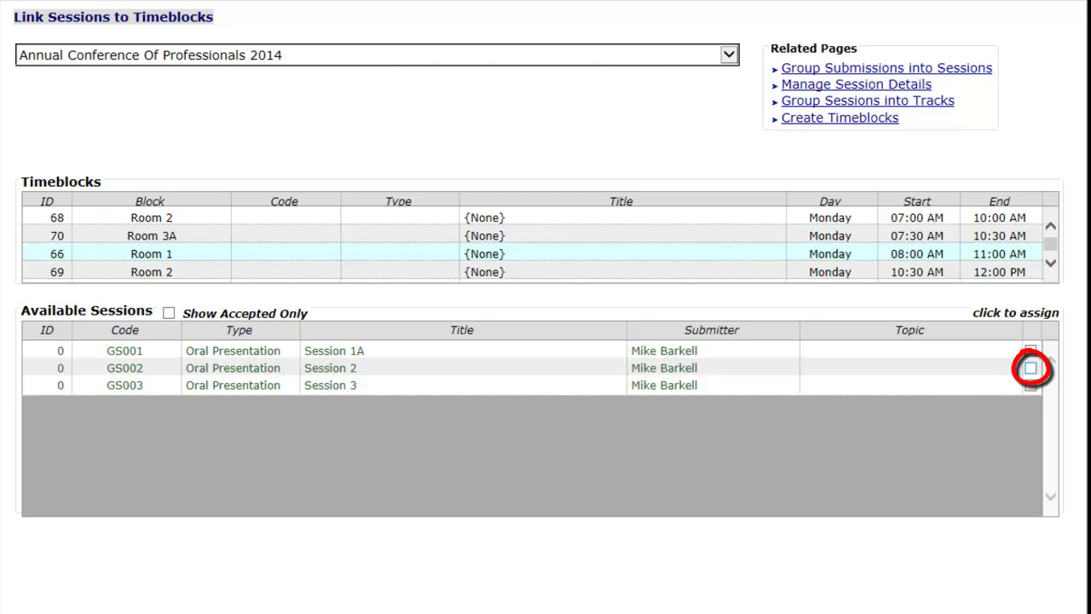
{"action": "left_click", "coordinate": [1031, 367]}
{"action": "left_click", "coordinate": [597, 349]}
{"action": "right_click", "coordinate": [596, 349]}
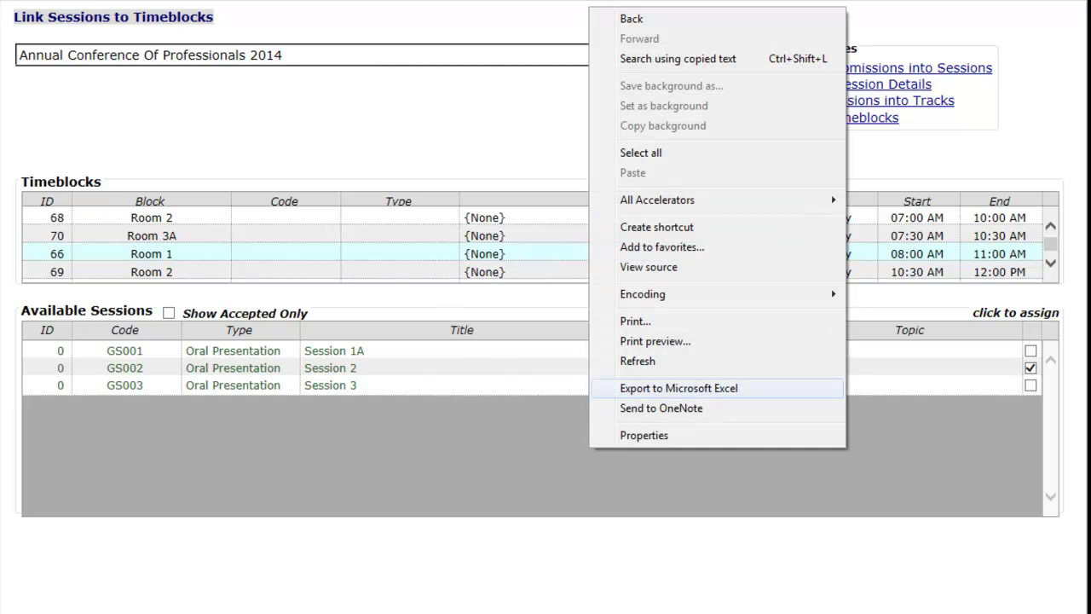
{"action": "left_click", "coordinate": [624, 360]}
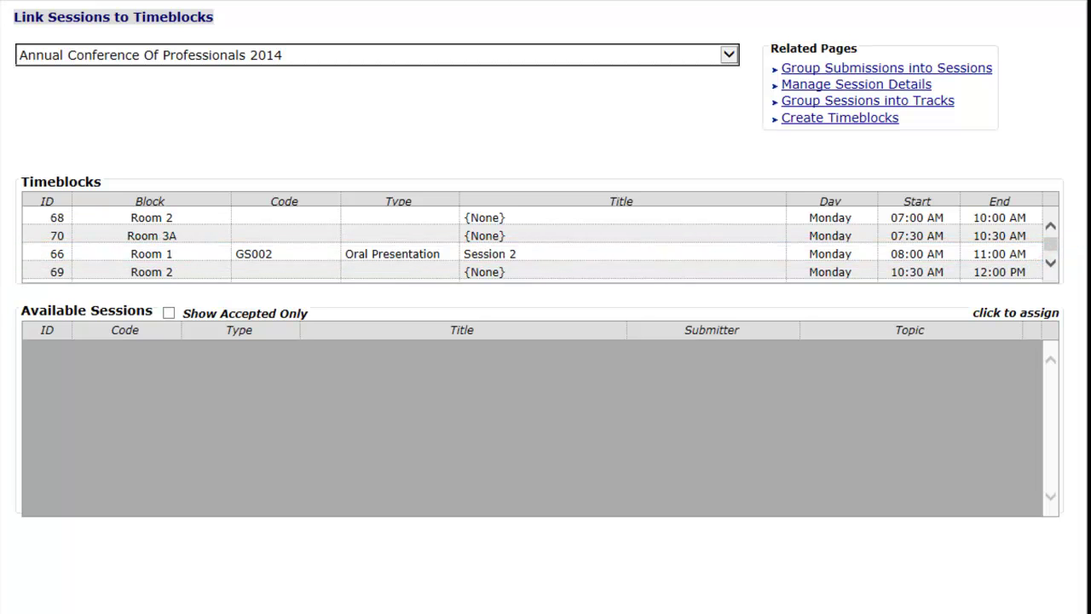
Try to link Session 3 to the Monday 10:30 AM to 12:00 PM Room 2 timeblock, then abort the linking
{"action": "left_click", "coordinate": [500, 271]}
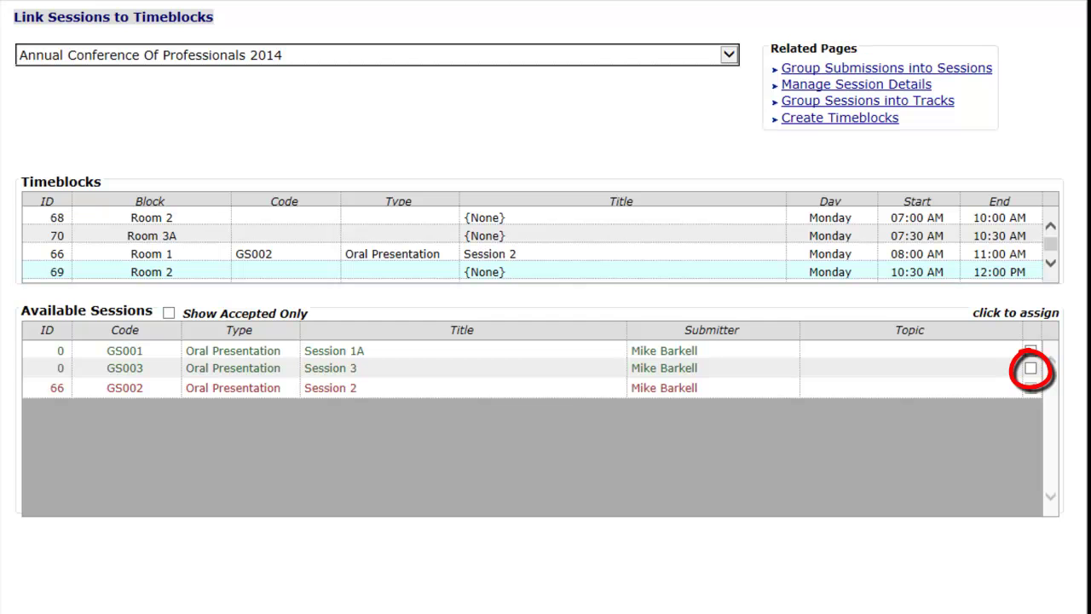
{"action": "left_click", "coordinate": [1031, 368]}
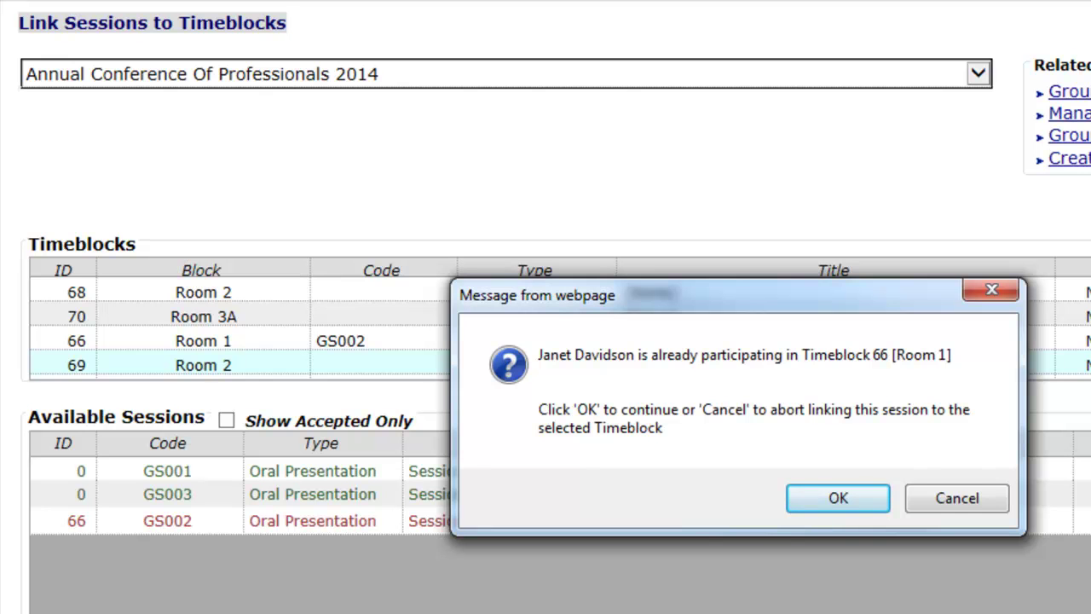
{"action": "mouse_move", "coordinate": [729, 295]}
{"action": "left_mouse_down"}
{"action": "mouse_move", "coordinate": [706, 295]}
{"action": "mouse_move", "coordinate": [674, 329]}
{"action": "mouse_move", "coordinate": [626, 406]}
{"action": "left_mouse_up"}
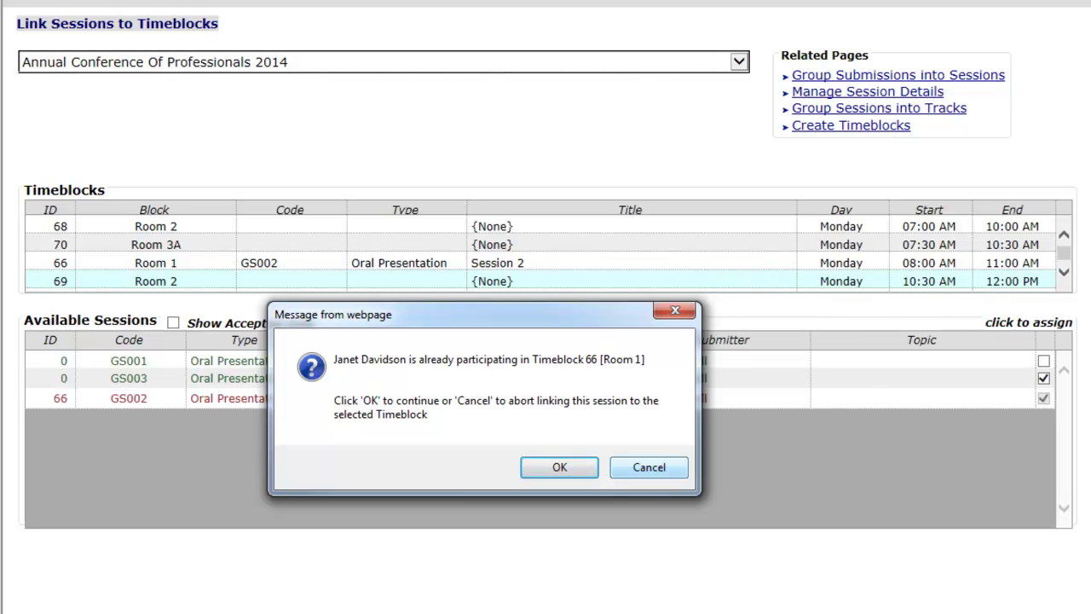
{"action": "left_click", "coordinate": [650, 467]}
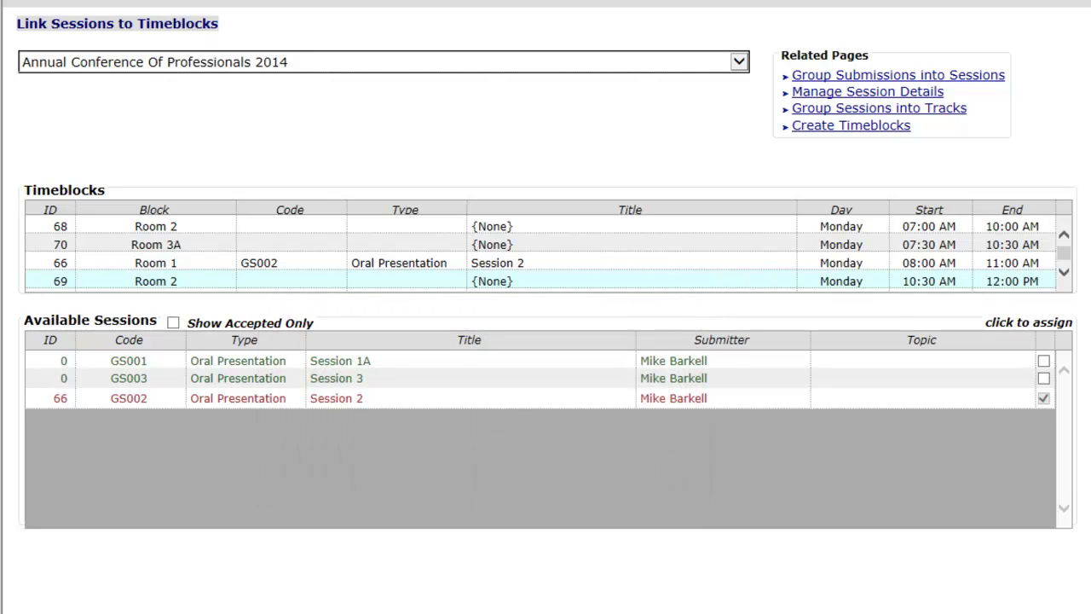
Link Session 3 to the Monday 11:30 AM to 01:30 PM Room 1 timeblock and refresh the page
{"action": "scroll", "coordinate": [1064, 252], "scroll_direction": "down", "scroll_amount": 1}
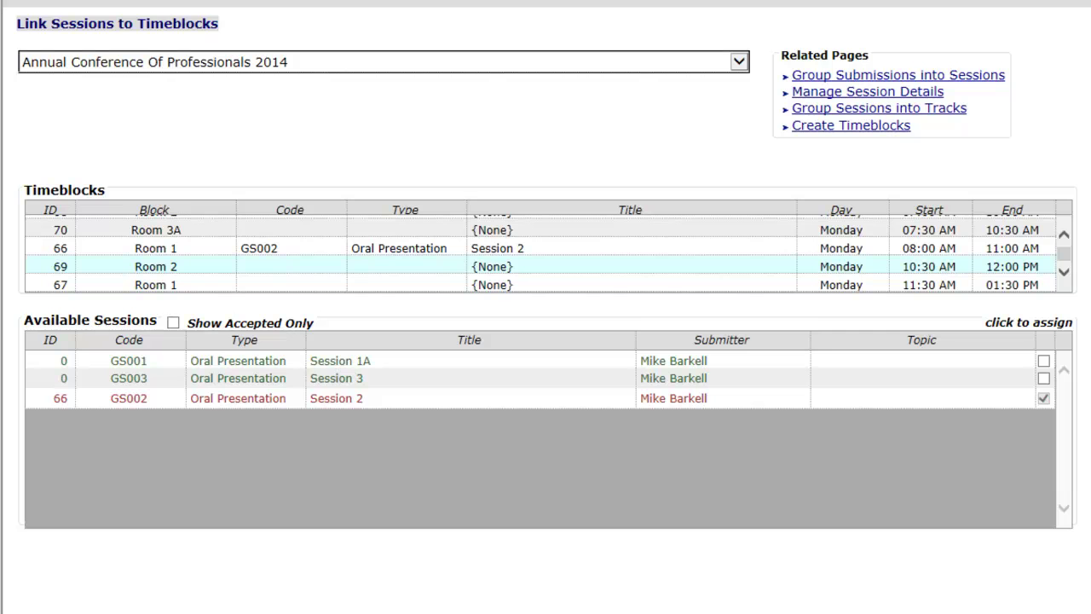
{"action": "left_click", "coordinate": [479, 284]}
{"action": "left_click", "coordinate": [1043, 378]}
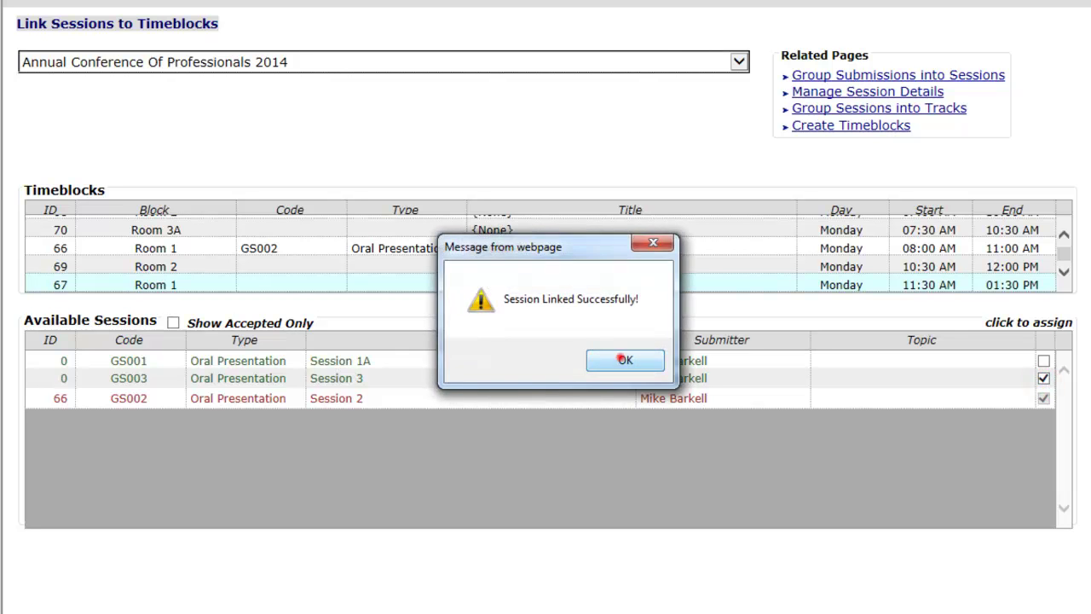
{"action": "left_click", "coordinate": [623, 359]}
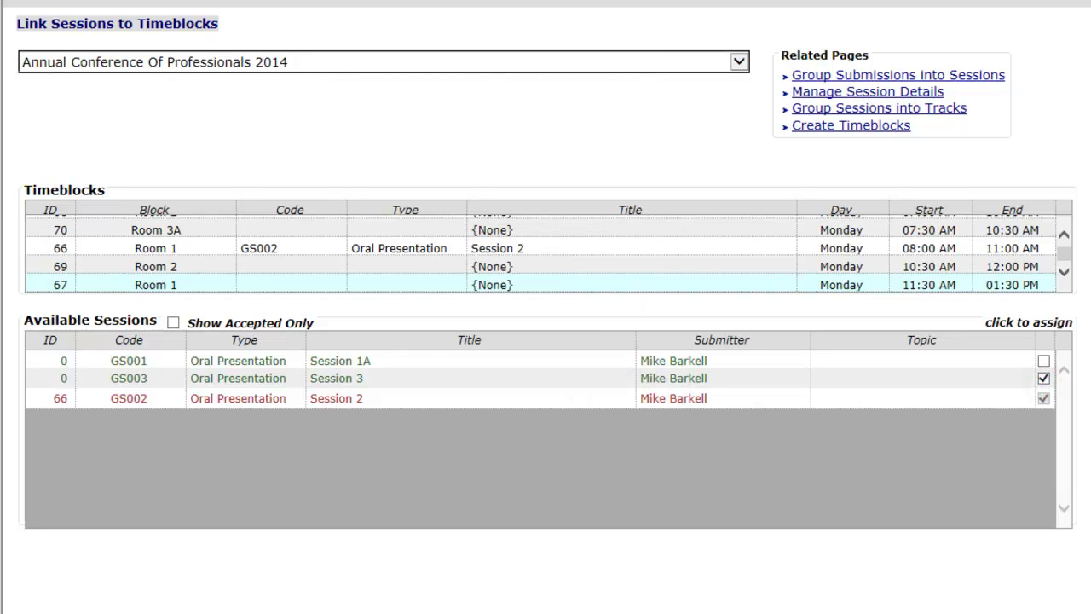
{"action": "right_click", "coordinate": [555, 181]}
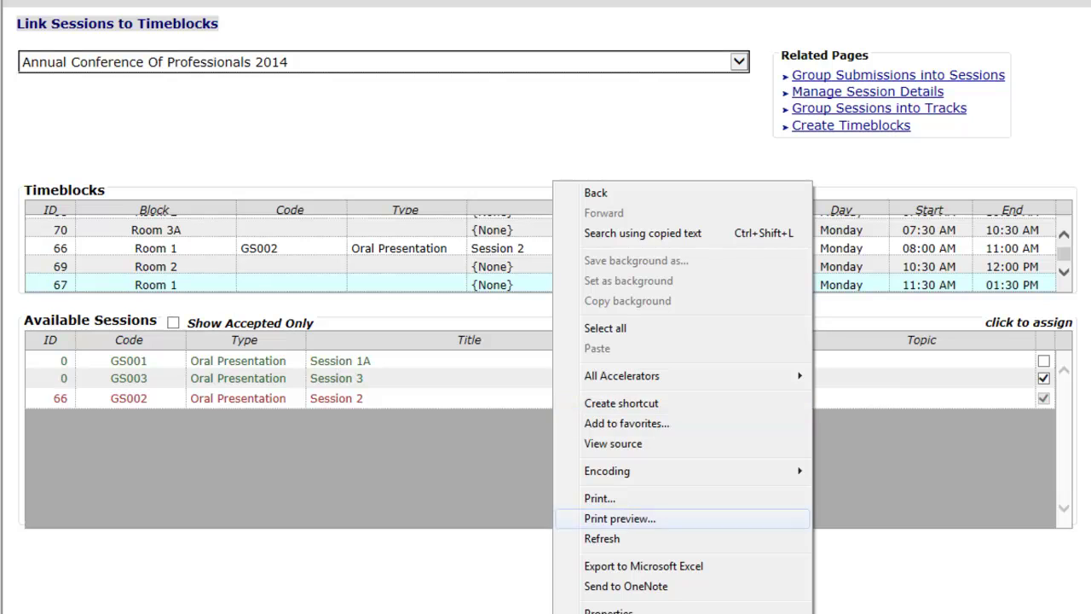
{"action": "left_click", "coordinate": [590, 538]}
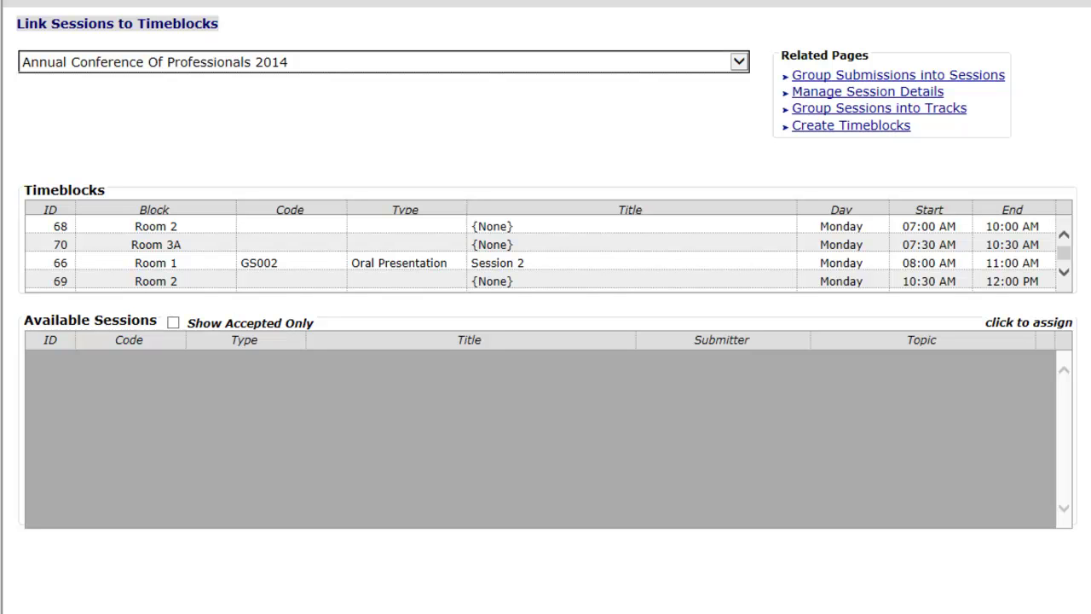
Link Session 1A to the Monday 07:30 AM to 10:30 AM Room 3A timeblock and refresh the page
{"action": "left_click", "coordinate": [511, 243]}
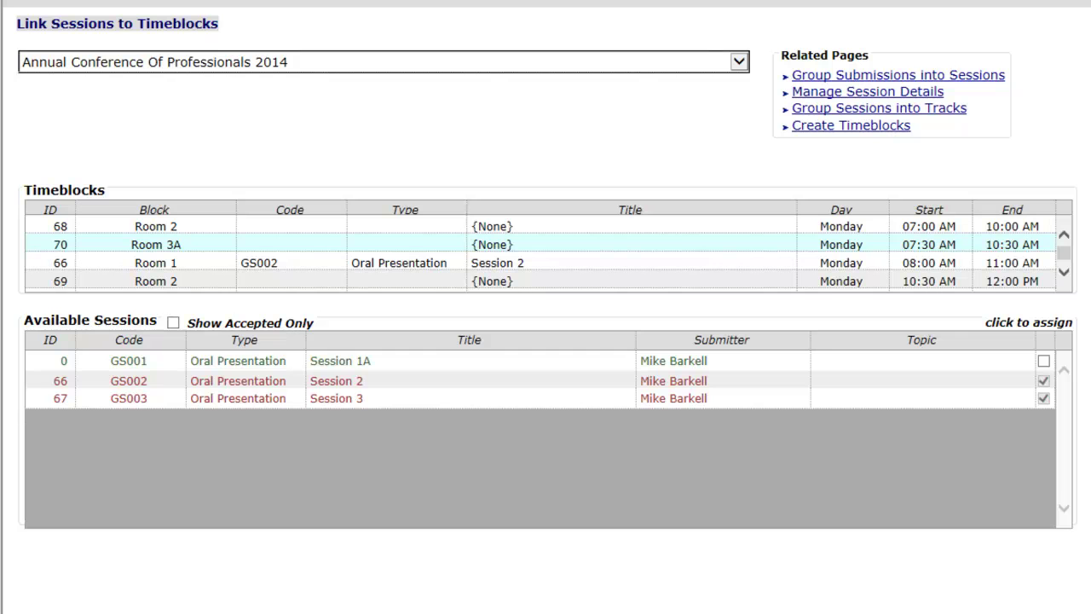
{"action": "left_click", "coordinate": [1044, 361]}
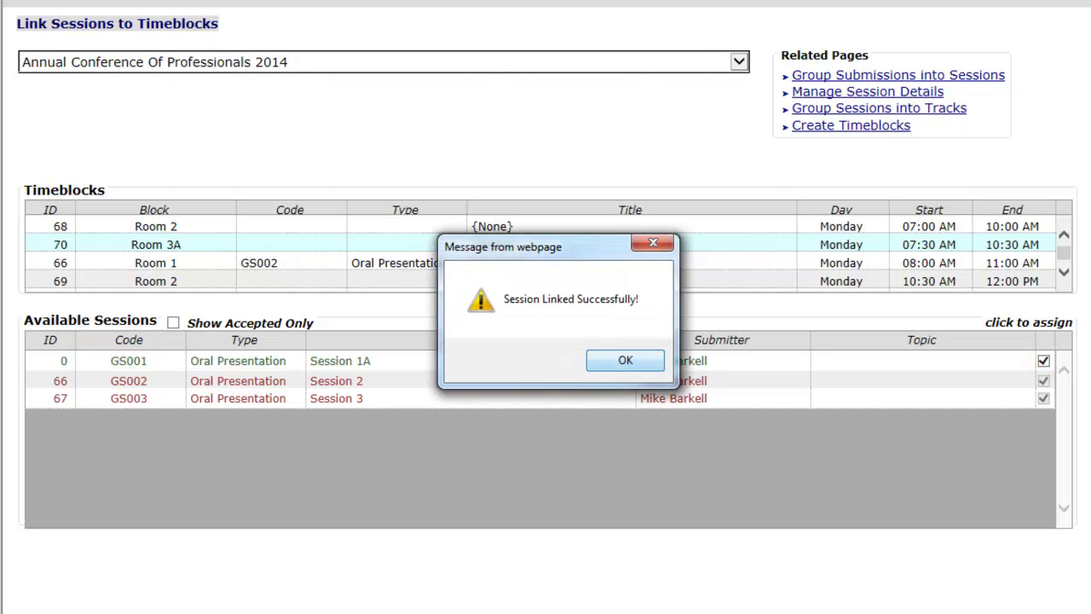
{"action": "left_click", "coordinate": [619, 361]}
{"action": "right_click", "coordinate": [627, 361]}
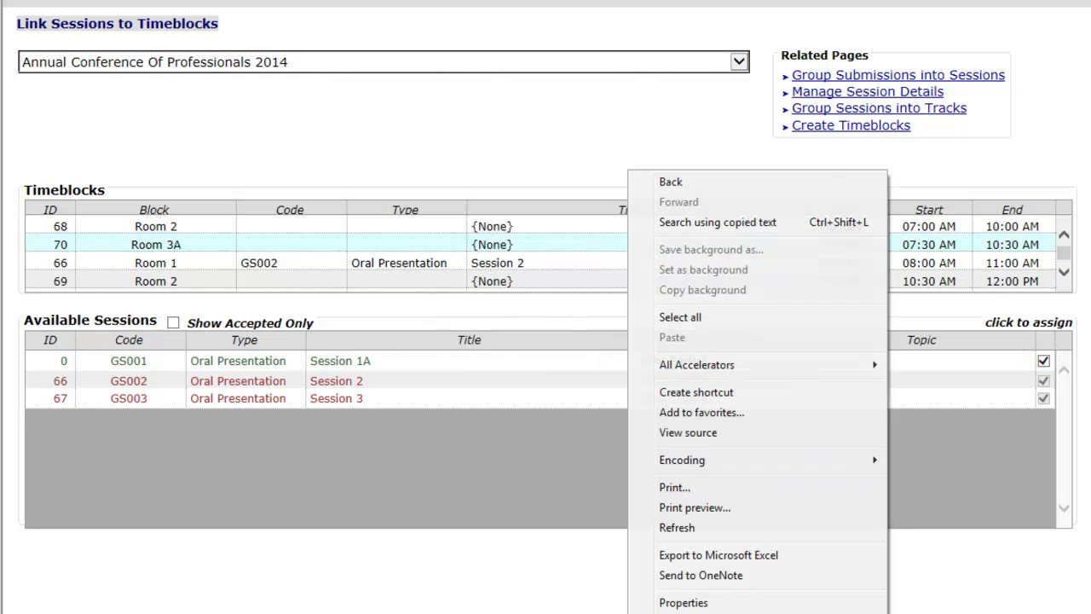
{"action": "left_click", "coordinate": [668, 527]}
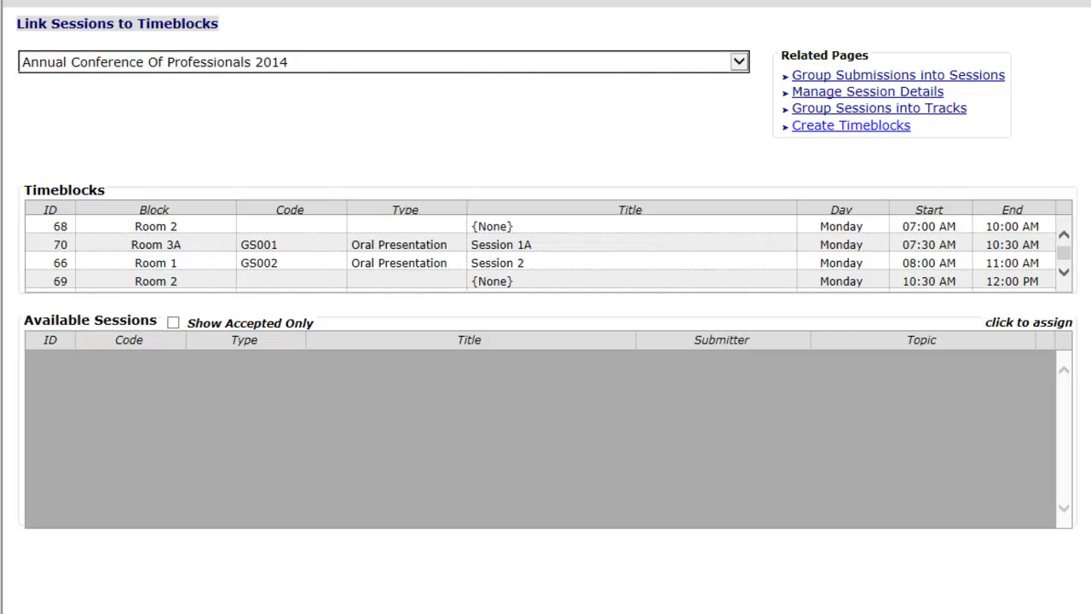
Go to the Create Timeblocks page and load the details of the Room 1 timeblock holding Session 2
{"action": "left_click", "coordinate": [838, 126]}
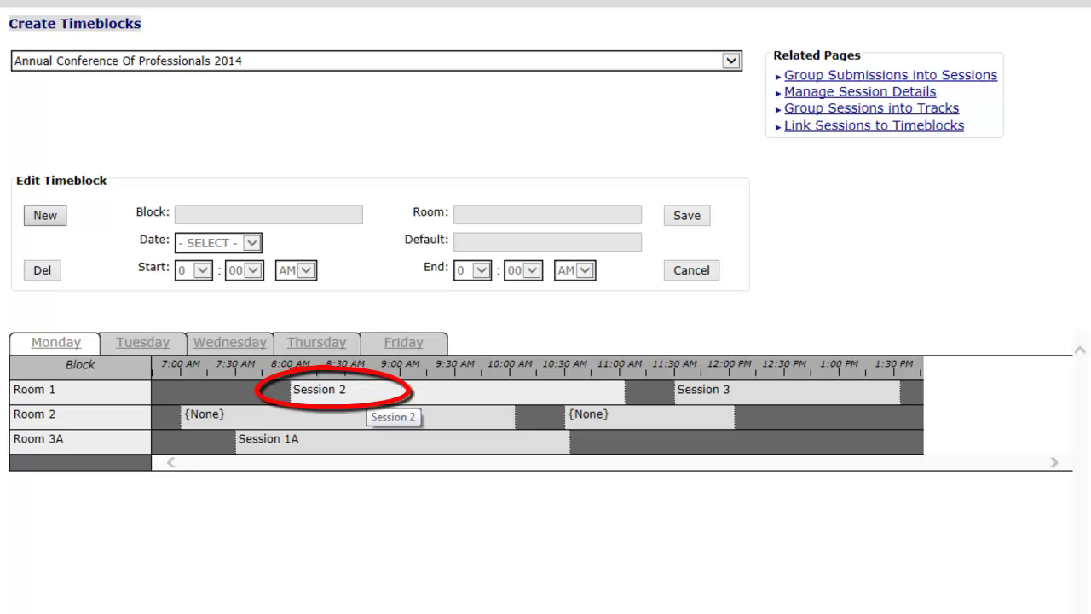
{"action": "left_click", "coordinate": [358, 389]}
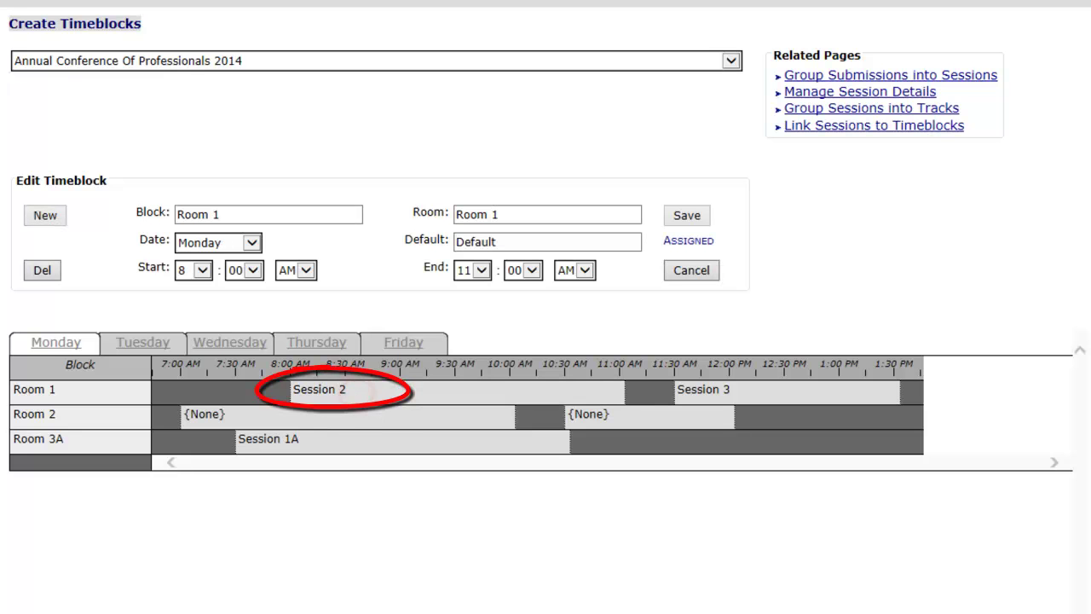